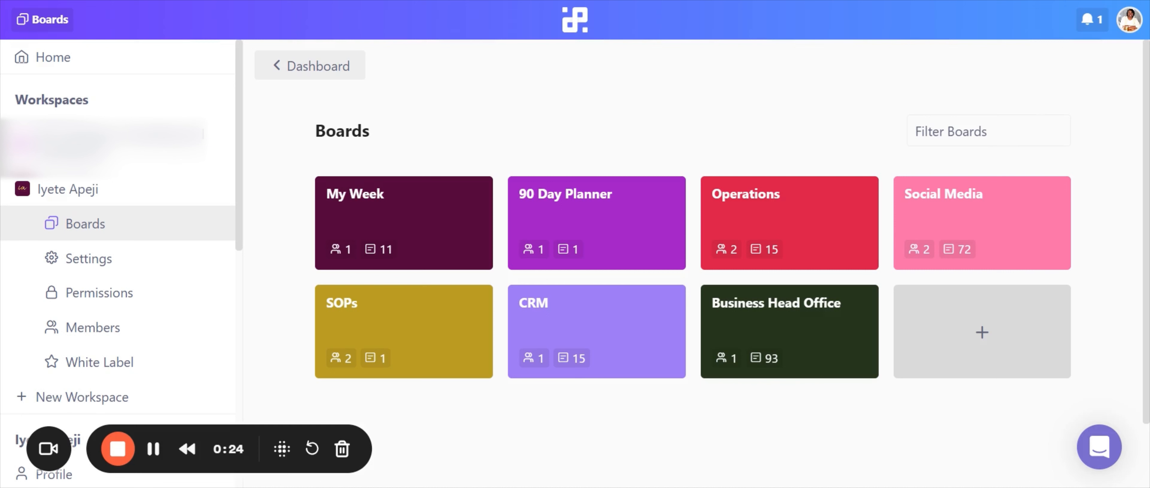
Step: Start a new board from scratch and name it "Operations Board 1"
left_click(983, 334)
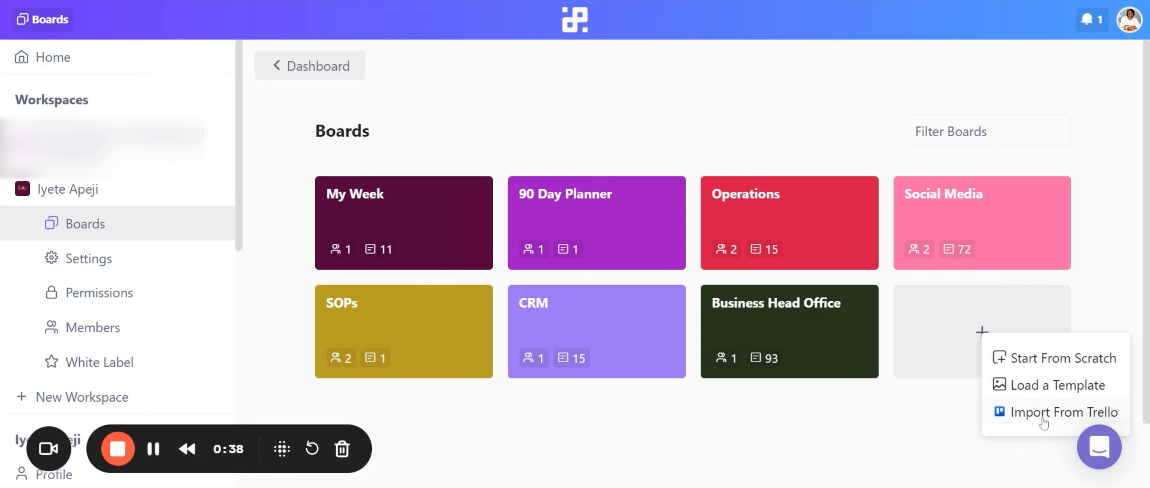
left_click(1037, 359)
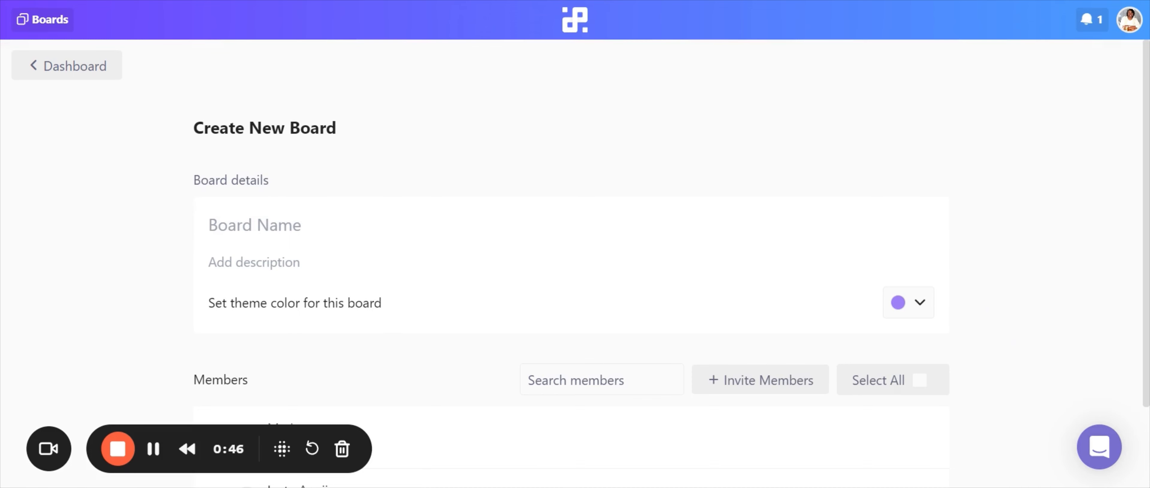
type("CR")
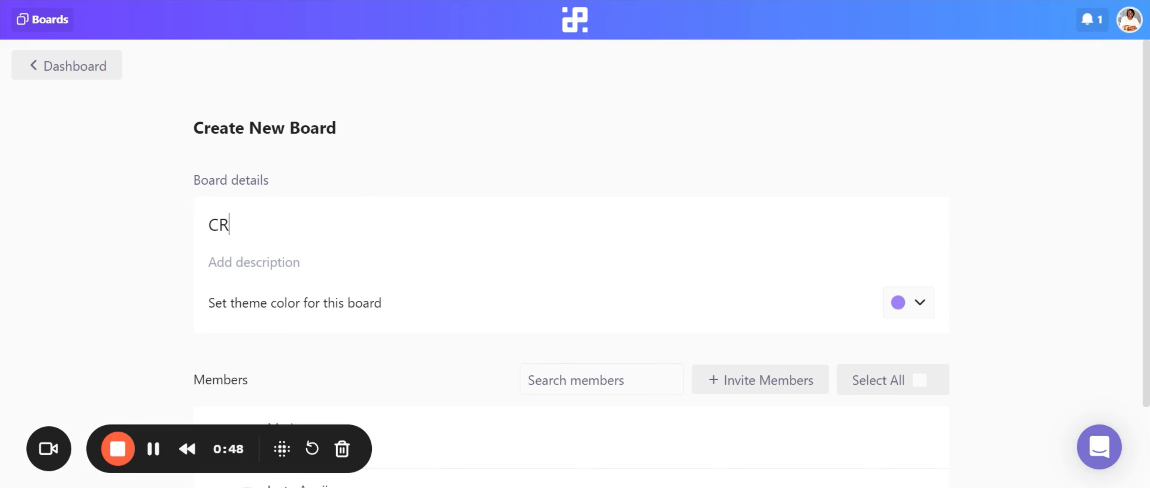
key("BackSpace")
key("BackSpace")
type("Operations Boa")
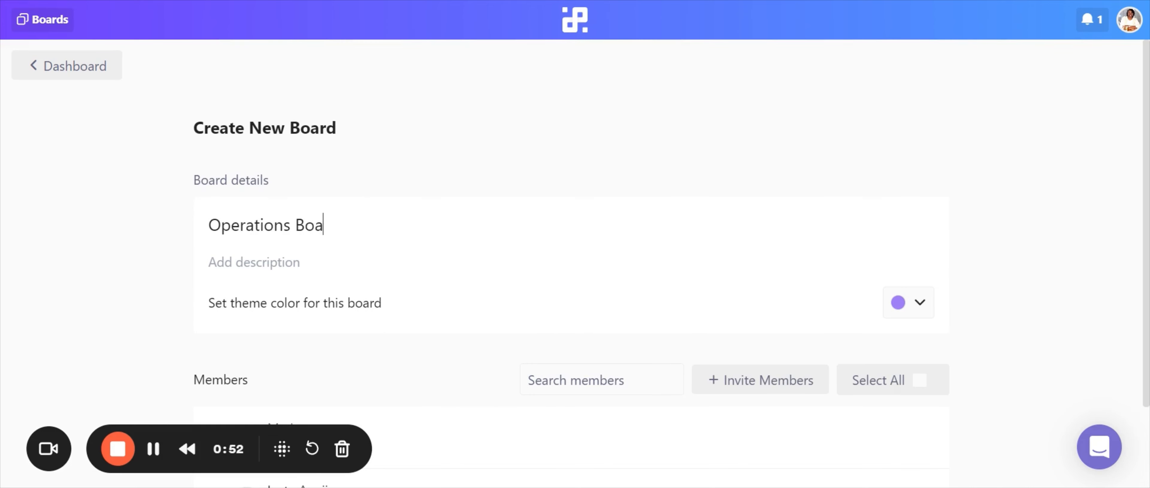
type("rd 1")
Step: Enter "Entire operations of XYZ business" as the new board's description
type("Entire")
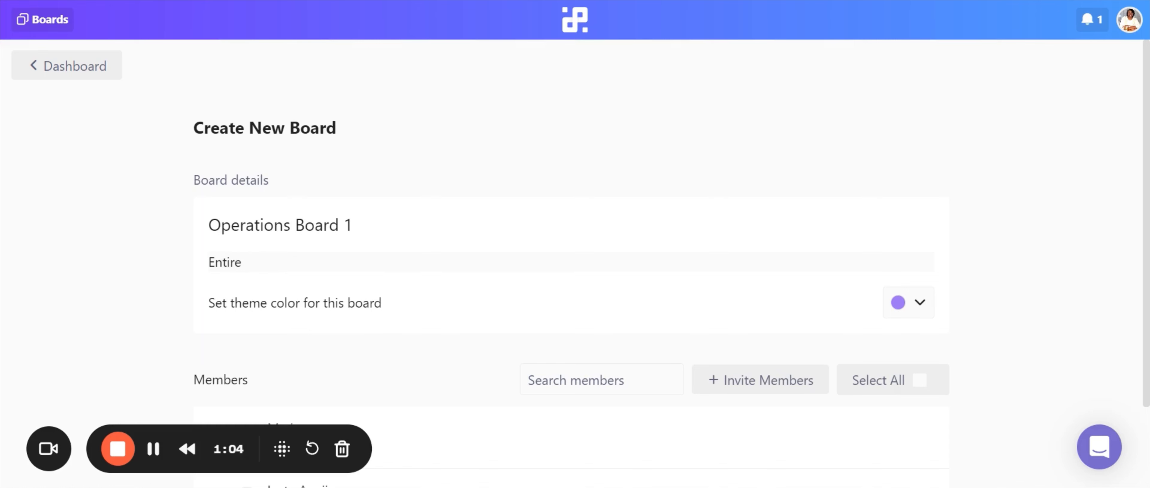
type(" operations of th")
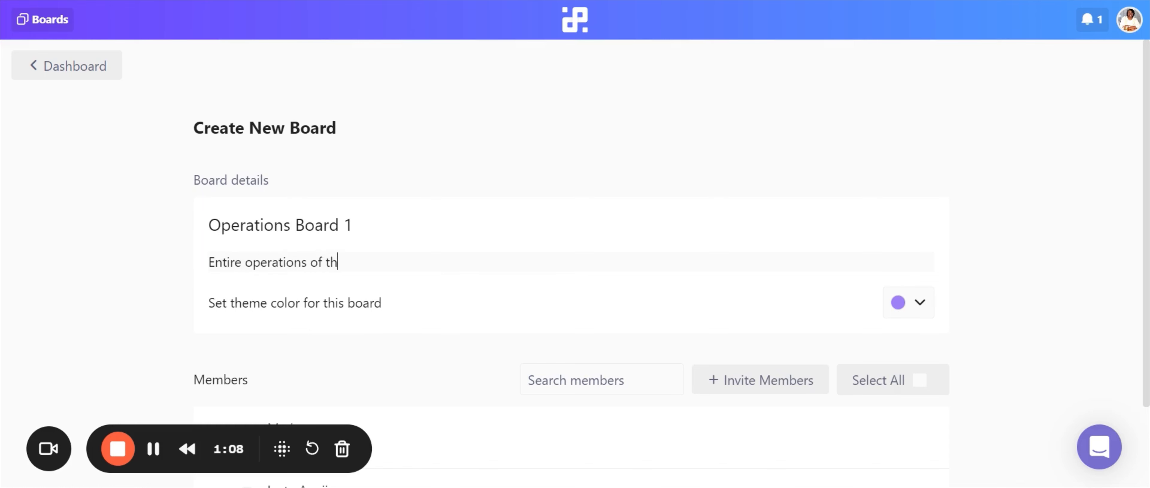
key("BackSpace")
type("XYZ business")
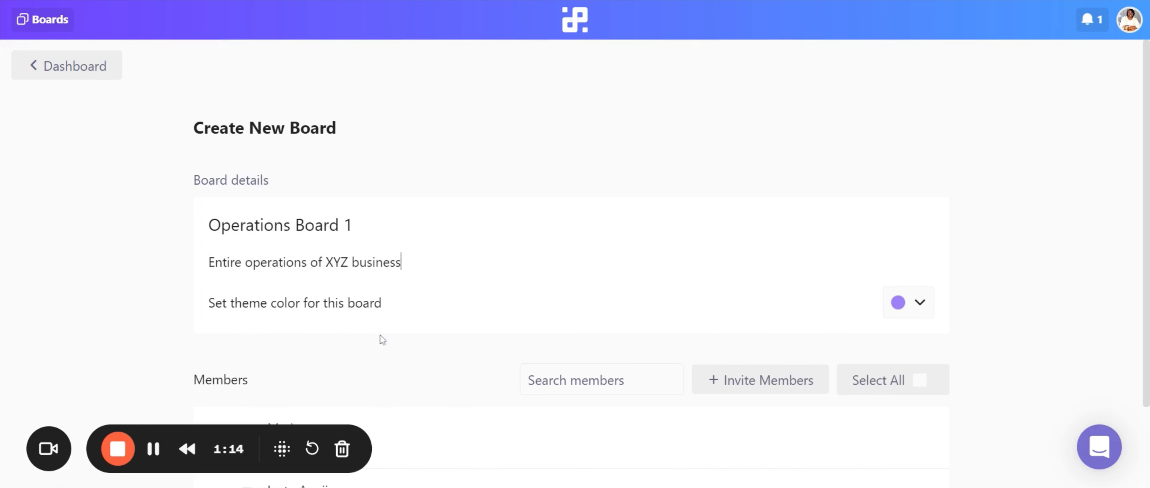
Step: Set the board's theme color to the default pink and create the board with only the owner as member
left_click(927, 306)
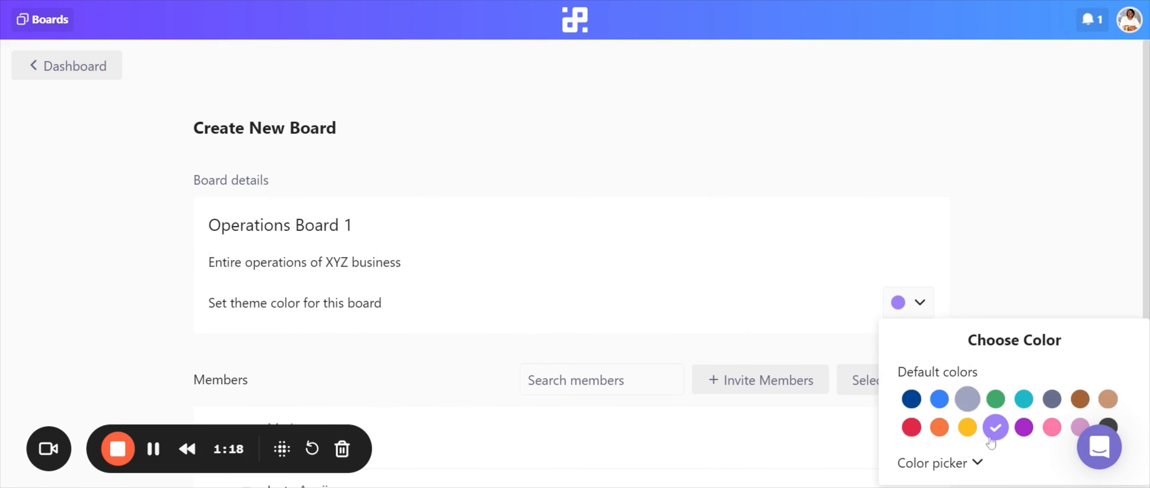
left_click(979, 464)
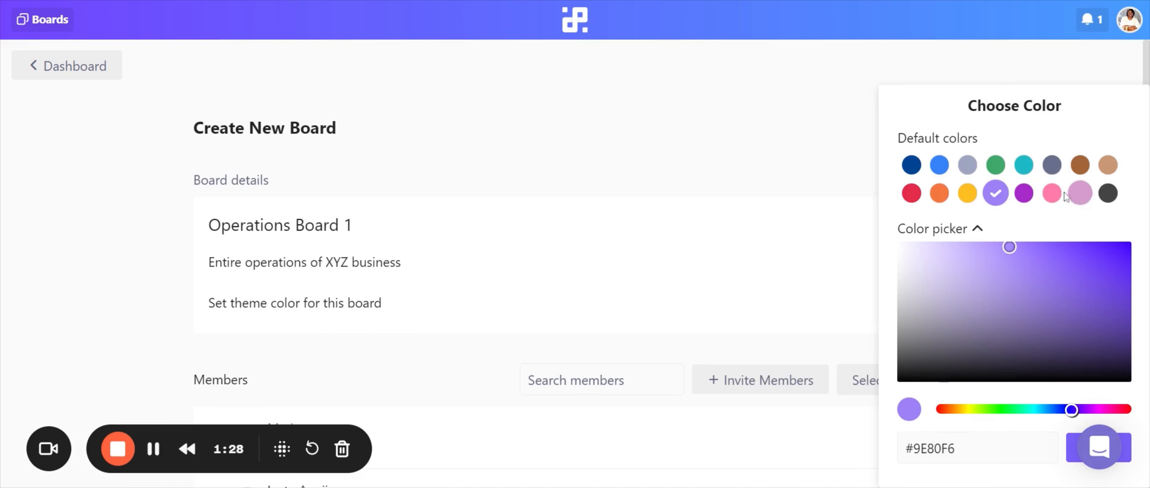
left_click(1055, 197)
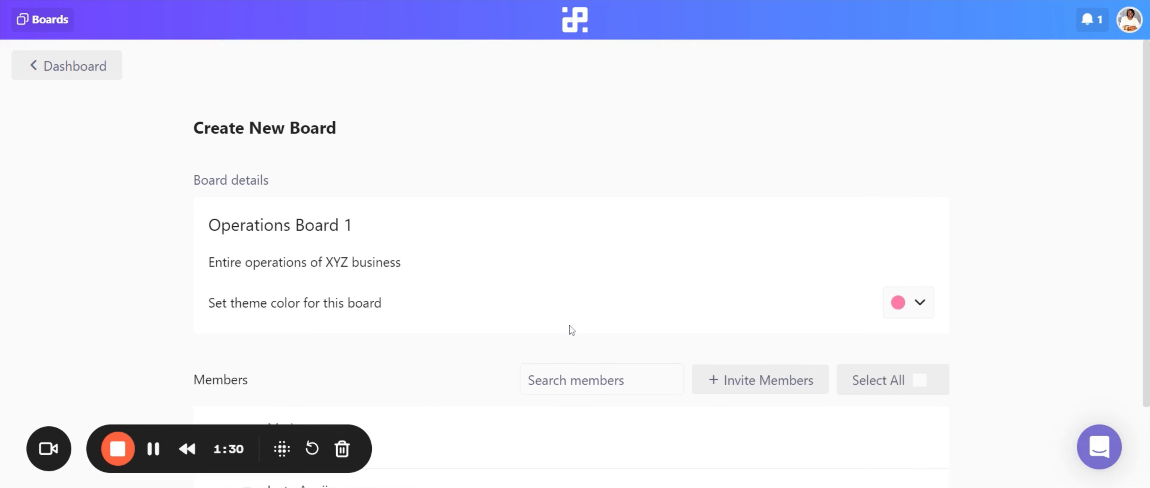
scroll(570, 318, "down", 1)
scroll(422, 287, "down", 1)
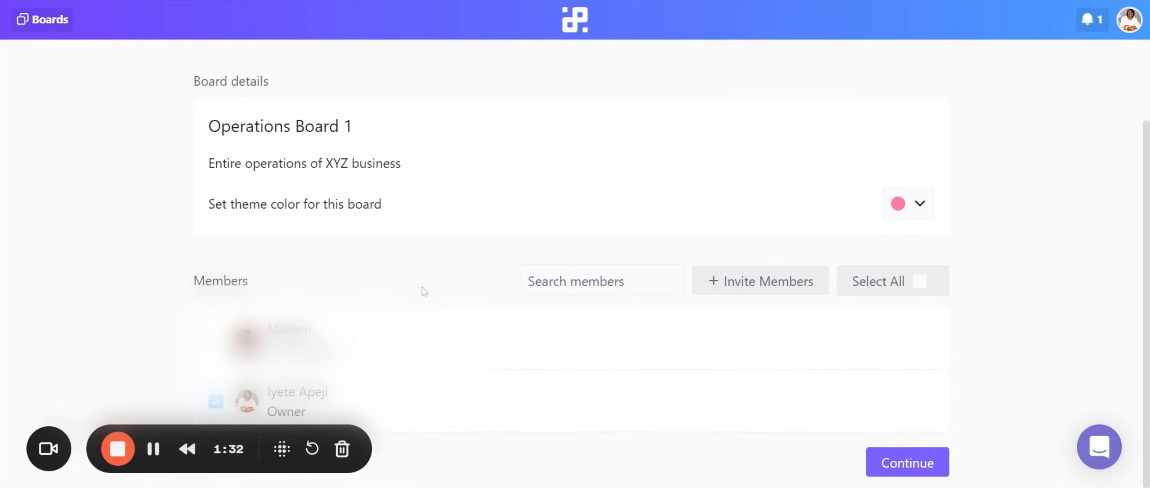
scroll(422, 287, "up", 2)
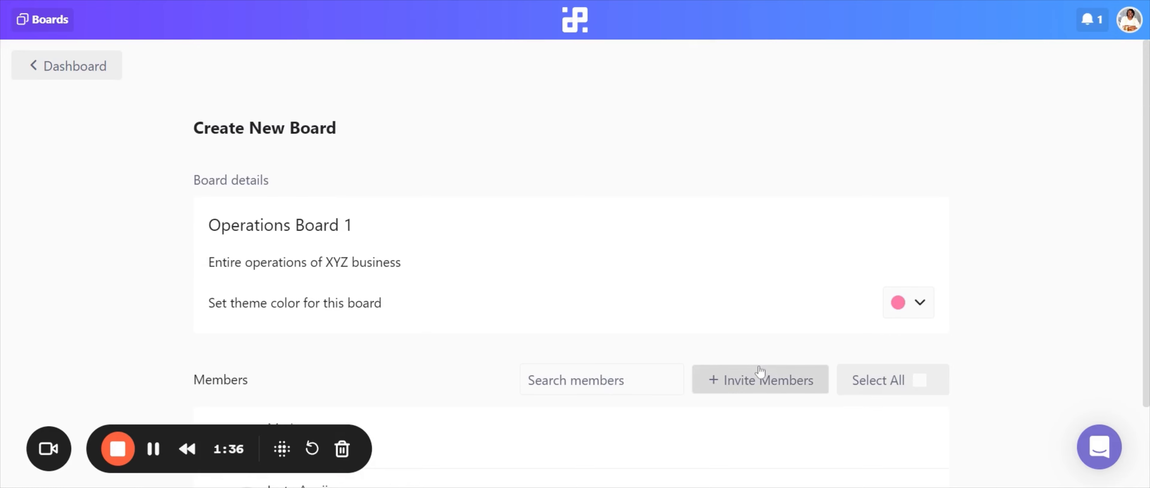
scroll(759, 362, "down", 2)
left_click(883, 462)
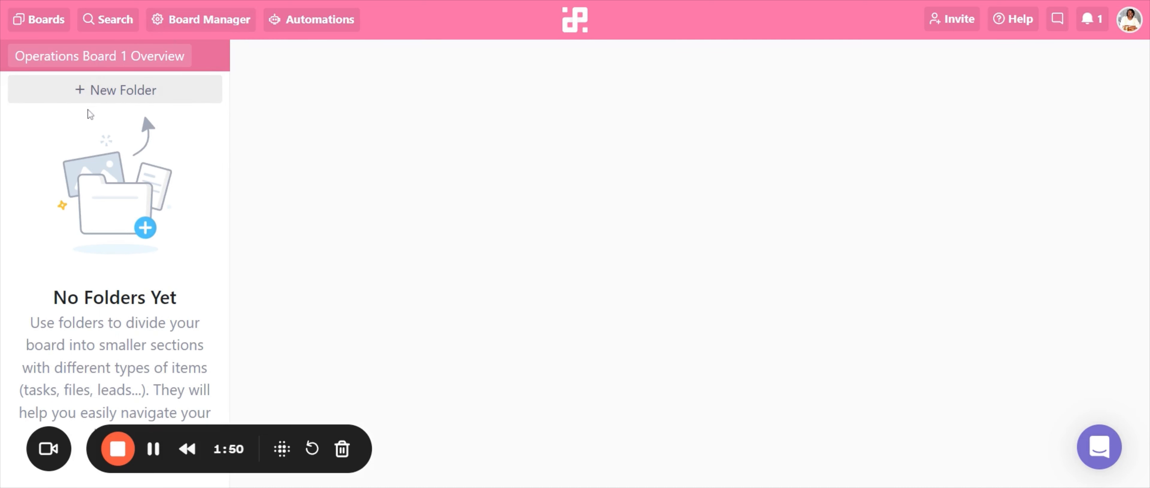
Step: Add a new folder to the board and give it a List view
left_click(95, 98)
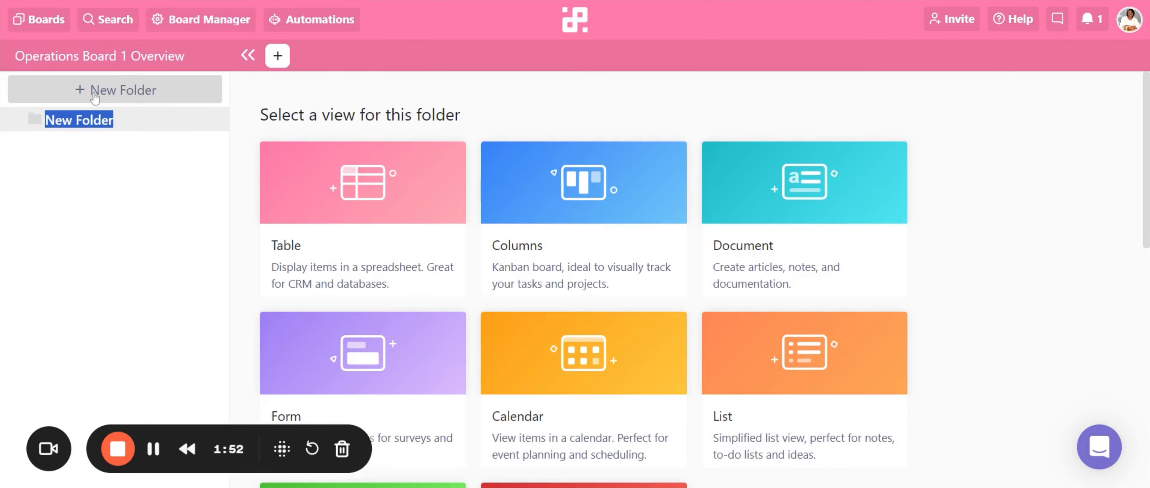
scroll(564, 141, "down", 2)
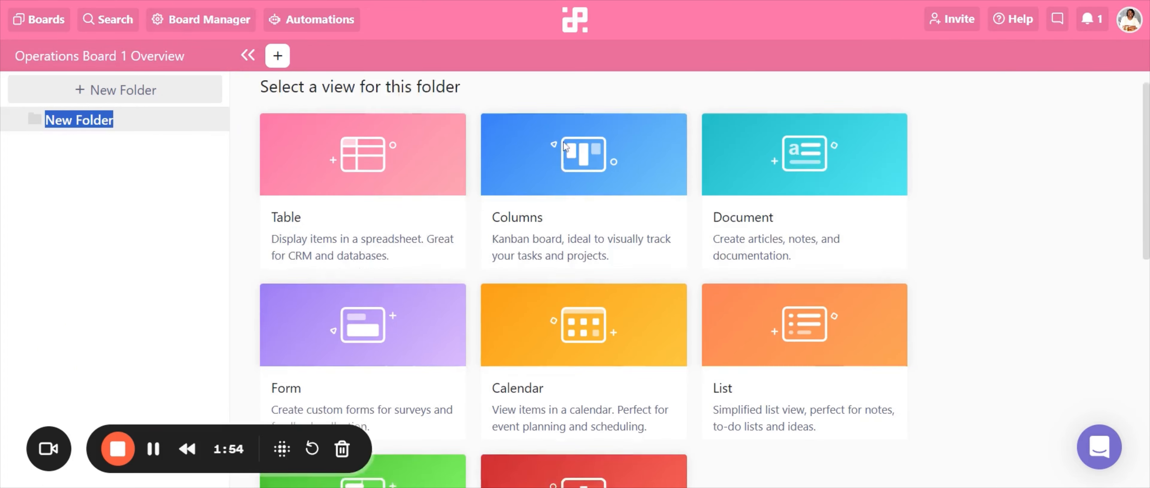
scroll(564, 147, "down", 7)
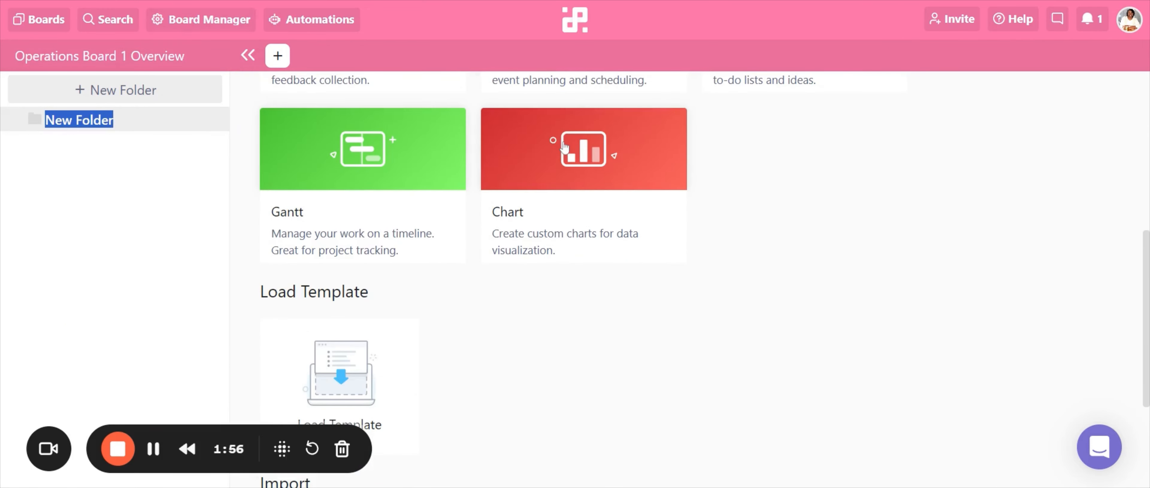
scroll(564, 148, "down", 4)
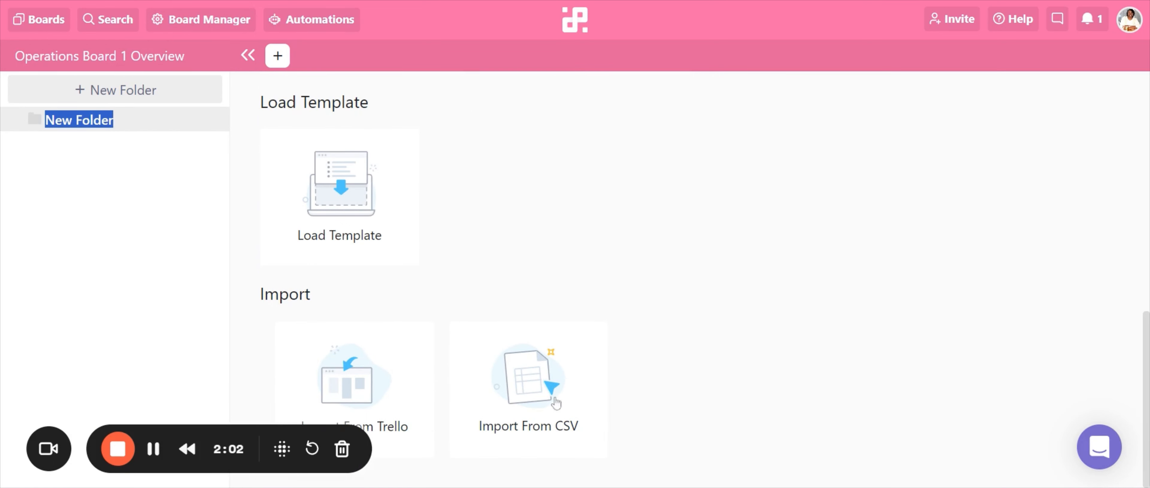
scroll(531, 384, "up", 10)
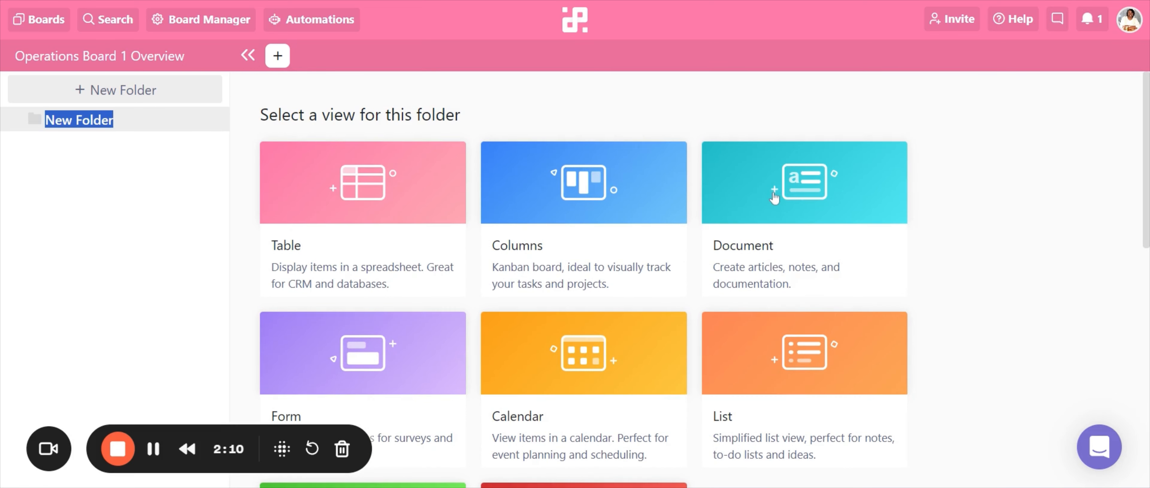
scroll(425, 366, "down", 2)
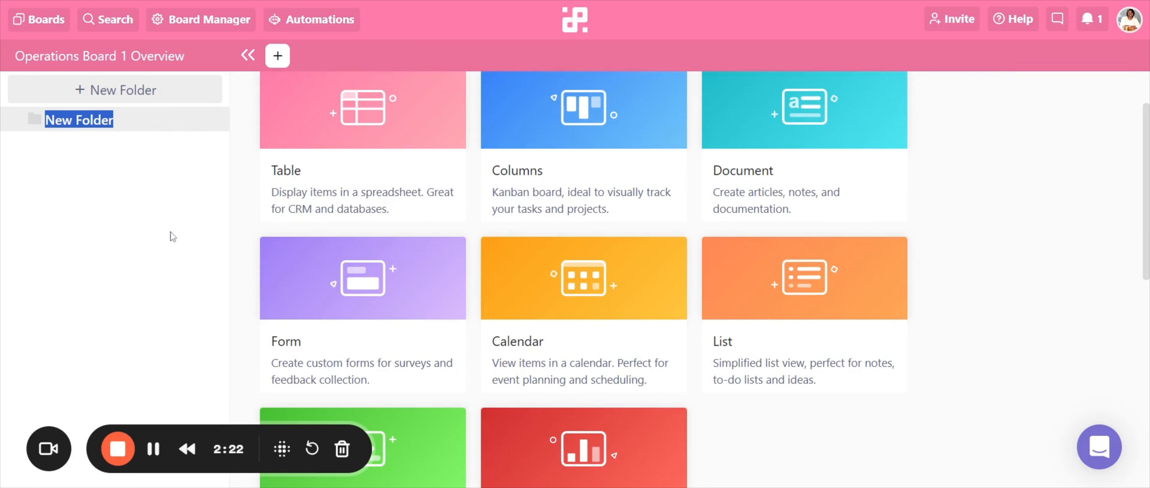
left_click(103, 248)
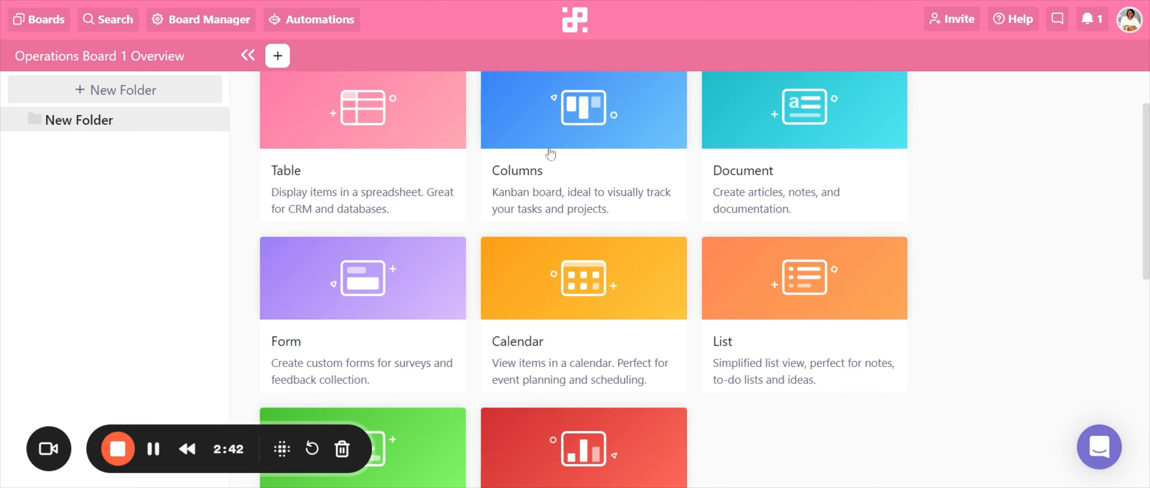
scroll(514, 260, "down", 5)
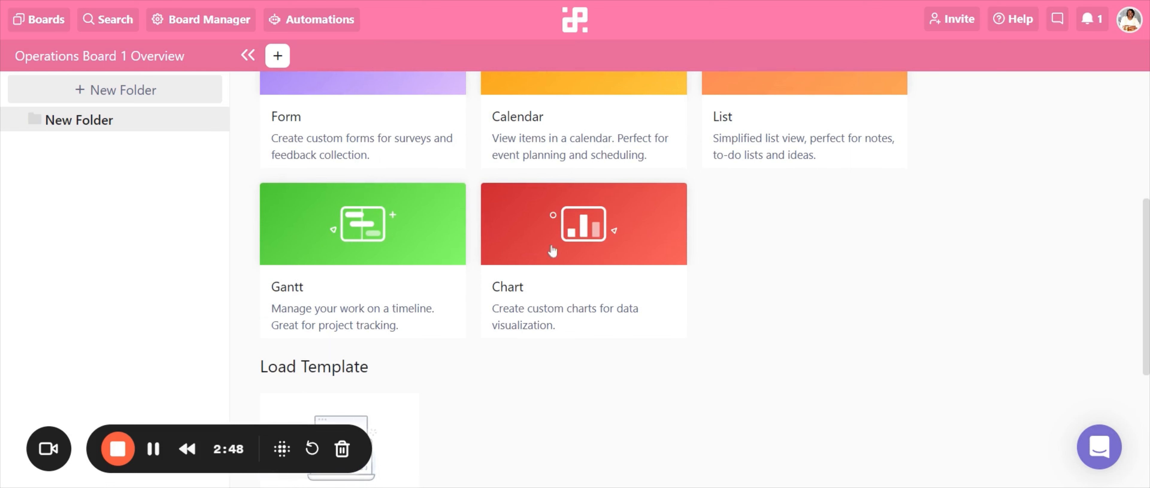
scroll(647, 250, "up", 5)
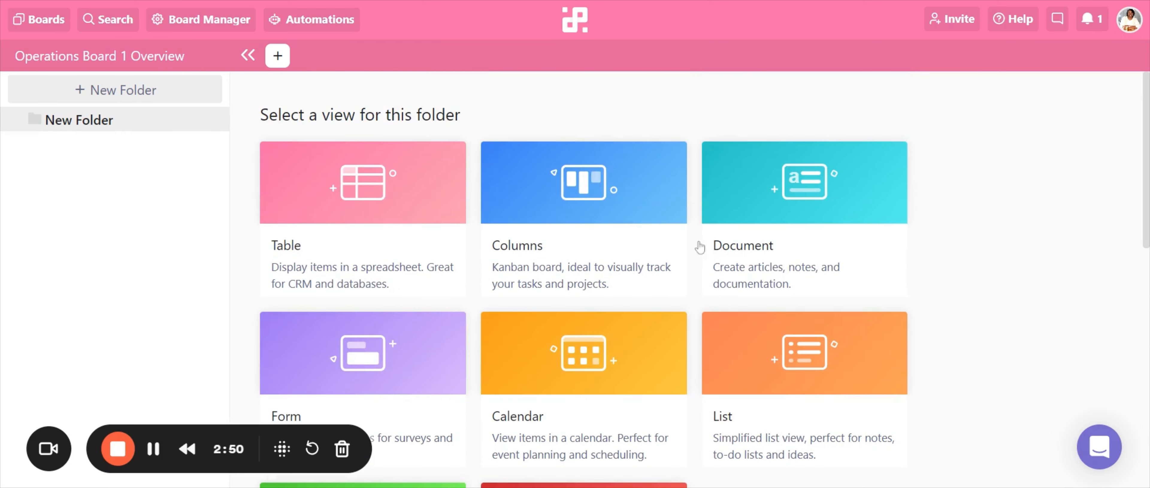
left_click(807, 339)
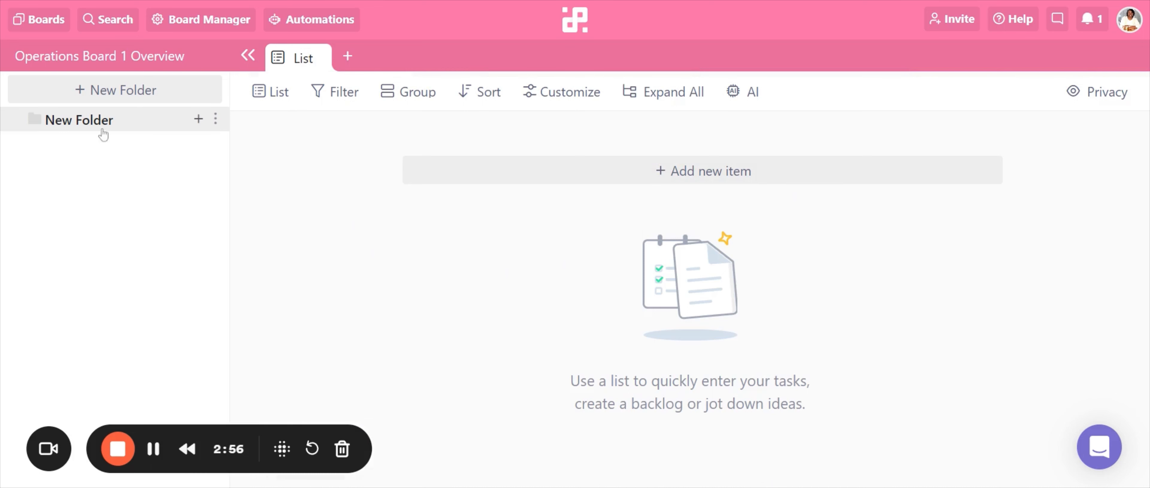
Step: Rename the new folder as "Tasklist"
mouse_move(107, 121)
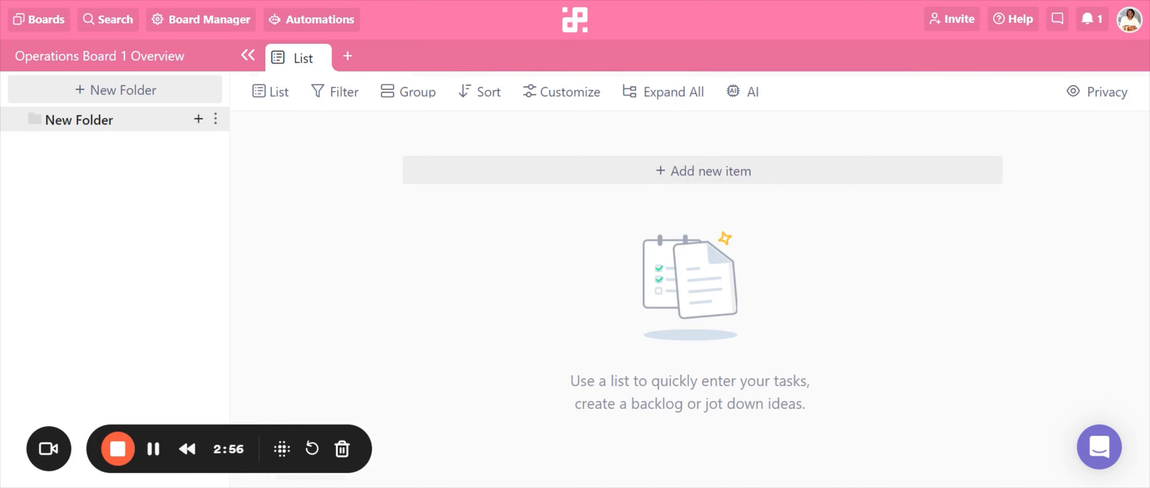
double_click(116, 123)
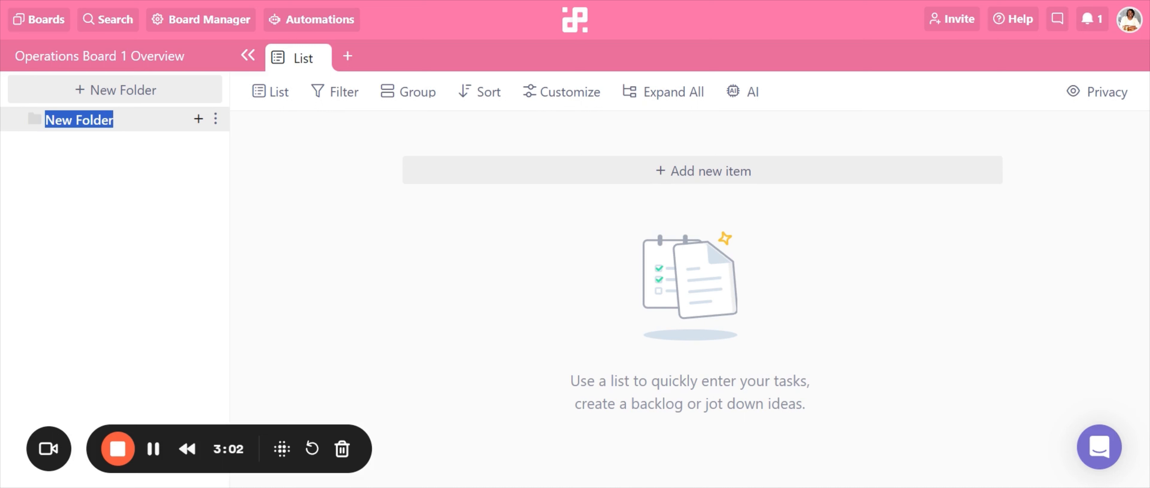
type("to")
key("BackSpace")
key("BackSpace")
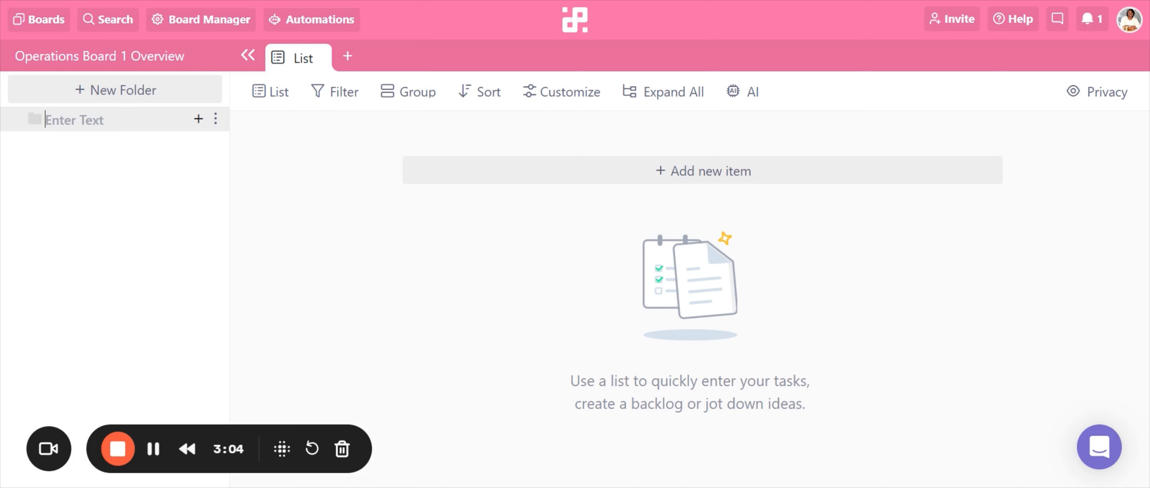
type("Tasklist")
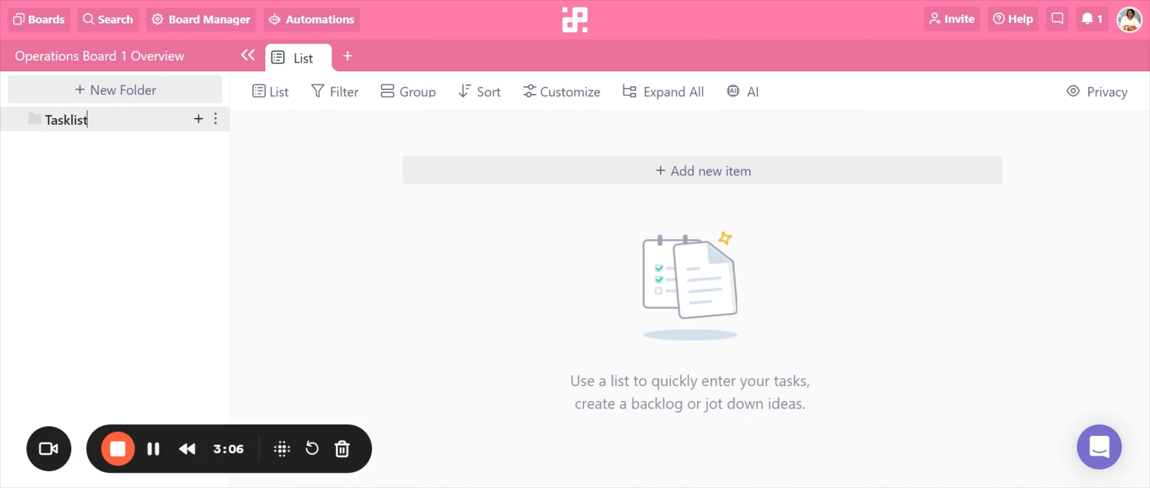
Step: Add a new item to the Tasklist folder's list and look over its attributes and subitems sections
left_click(668, 179)
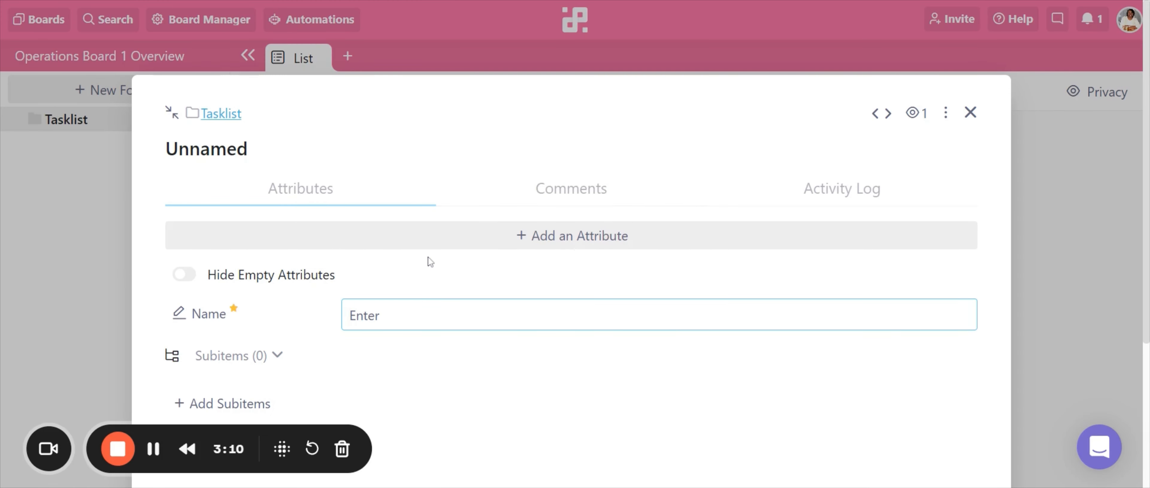
scroll(428, 258, "down", 5)
scroll(428, 257, "up", 5)
scroll(428, 258, "down", 5)
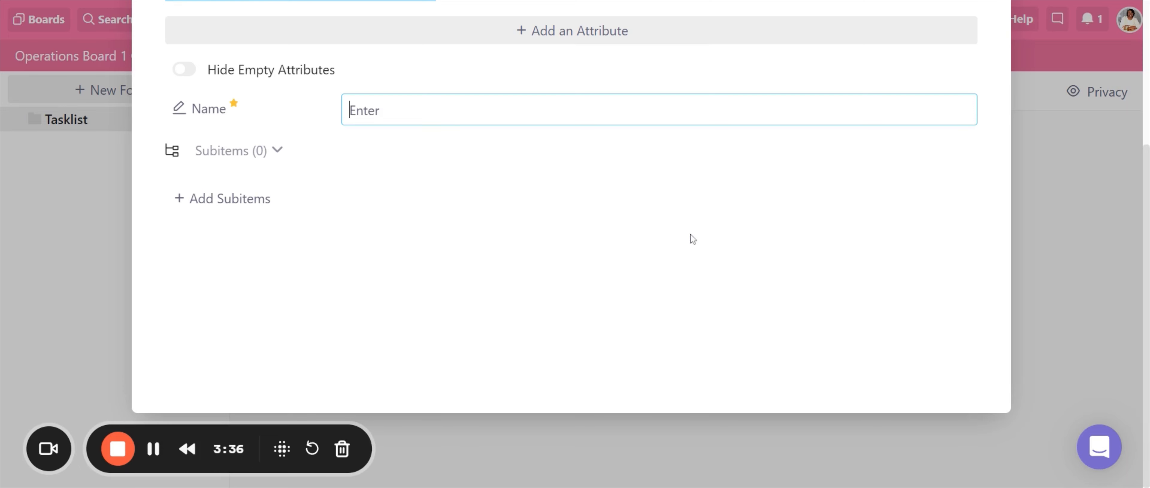
Step: Start adding an attribute to the new item and look through the full list of available attribute types
left_click(531, 35)
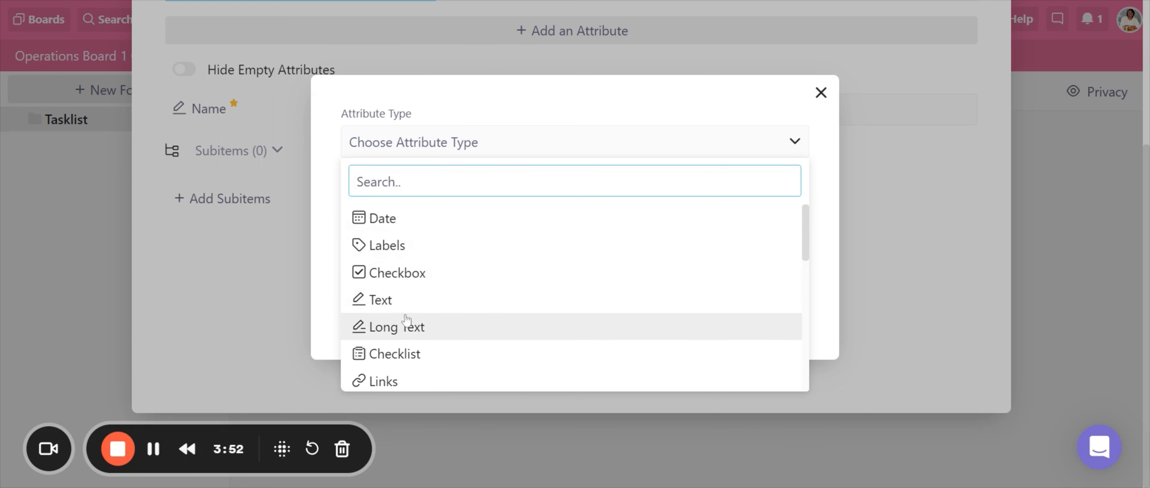
scroll(432, 363, "down", 3)
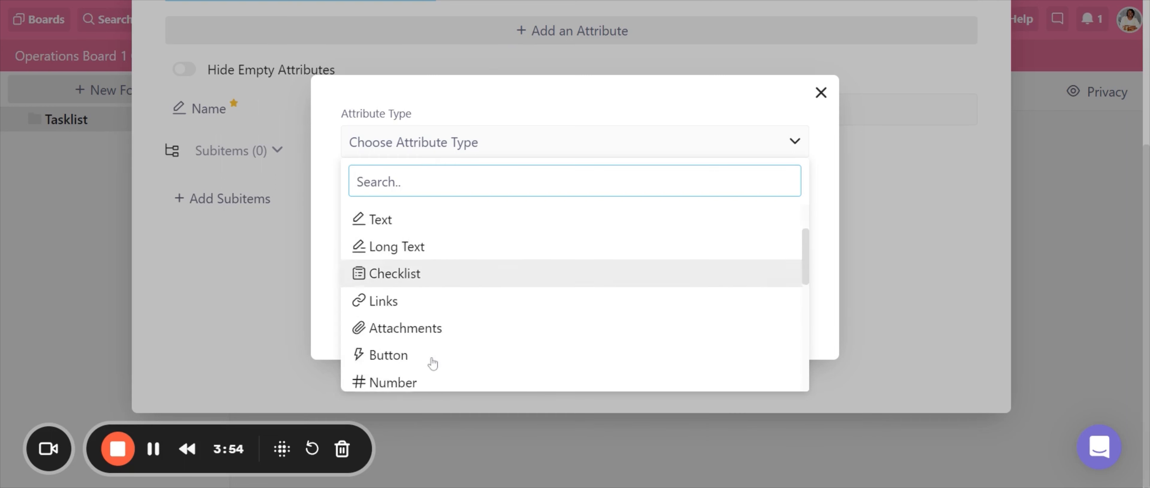
scroll(436, 284, "down", 5)
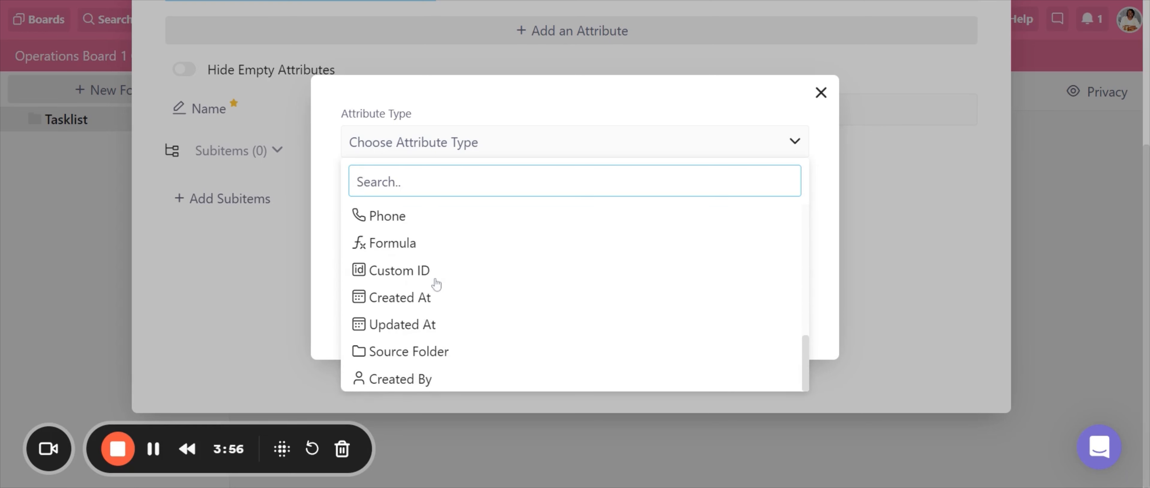
scroll(442, 319, "up", 6)
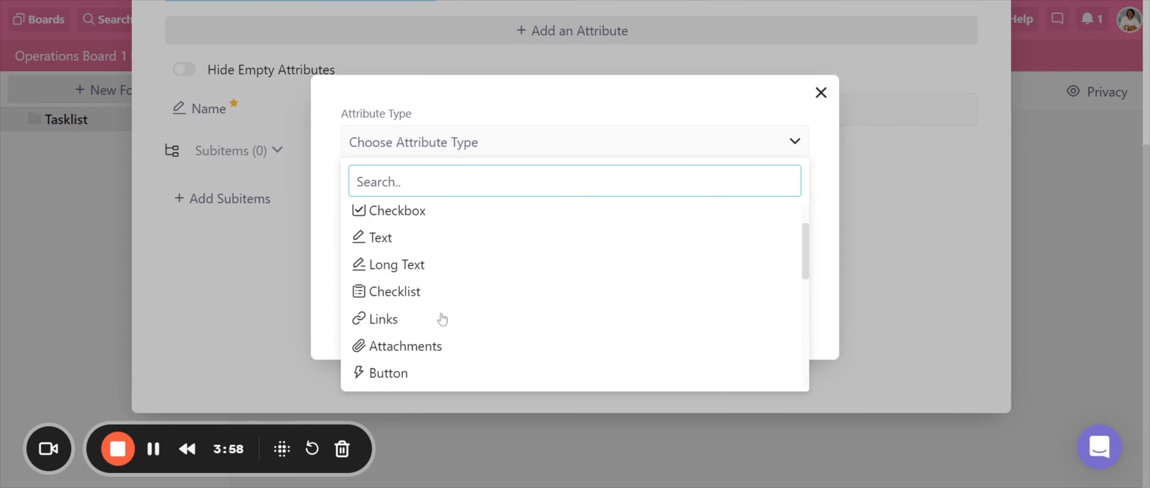
scroll(442, 320, "down", 6)
scroll(442, 319, "up", 8)
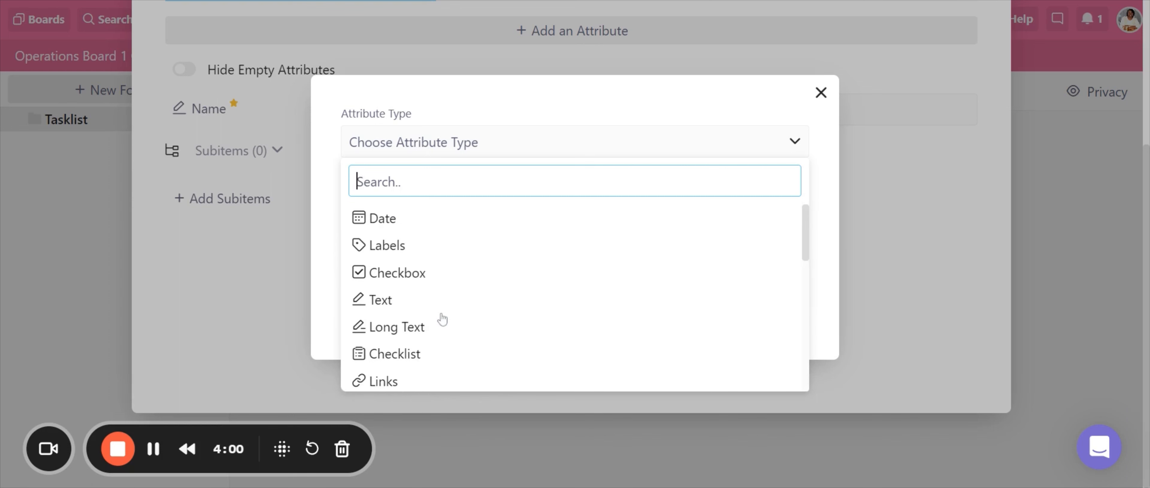
scroll(442, 319, "down", 8)
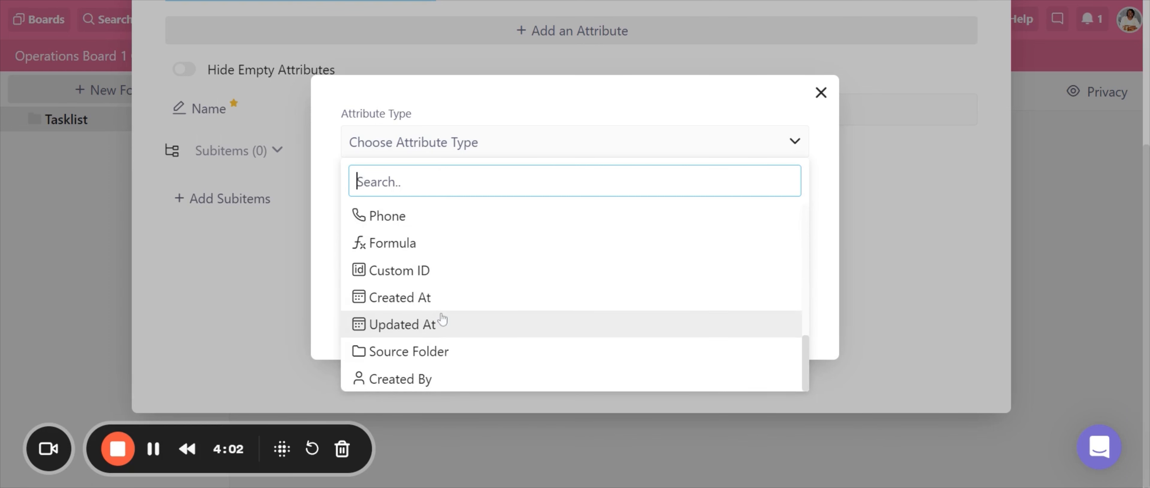
scroll(443, 320, "up", 8)
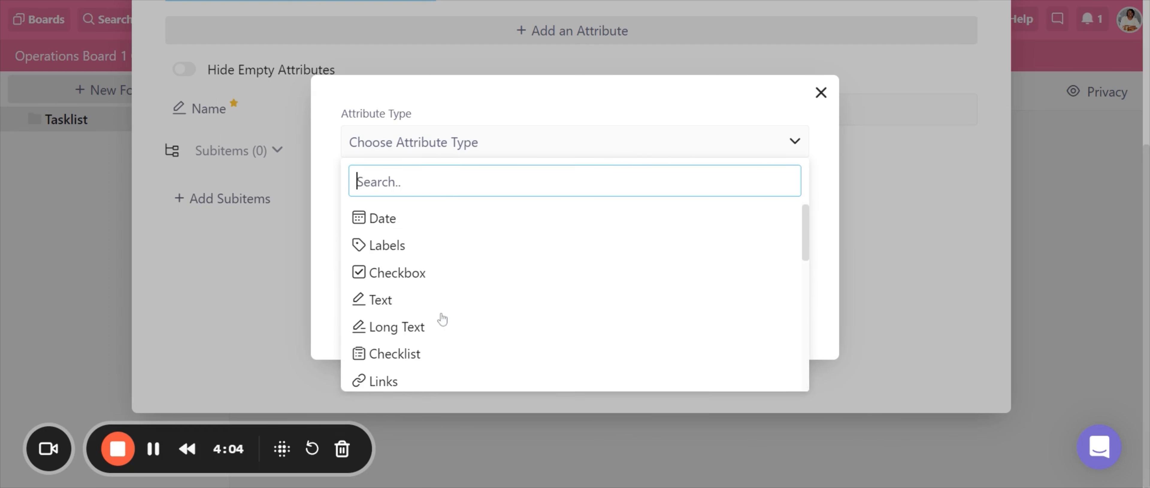
Step: Choose the Labels type for the new attribute and name it "Priority"
left_click(398, 253)
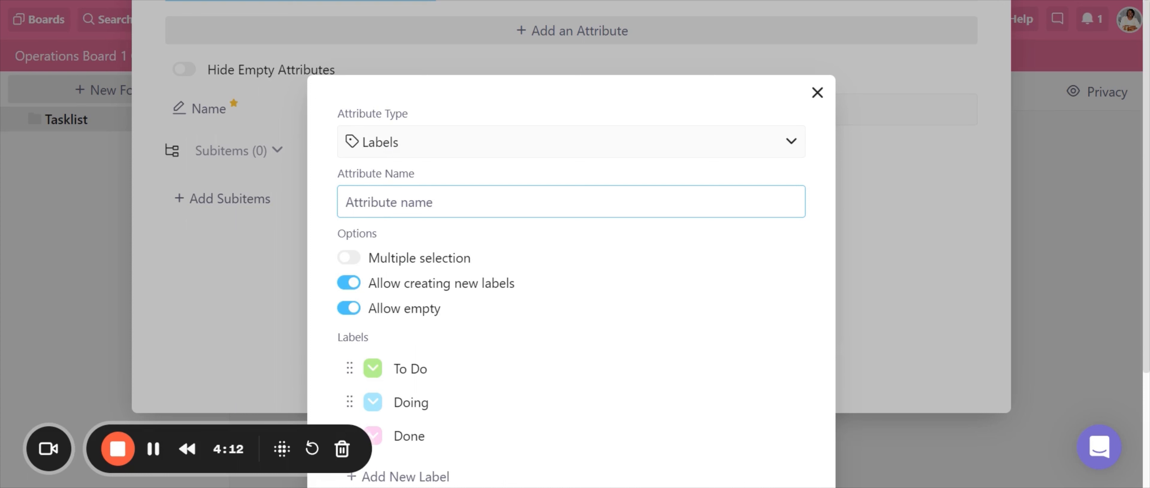
type("Pririty")
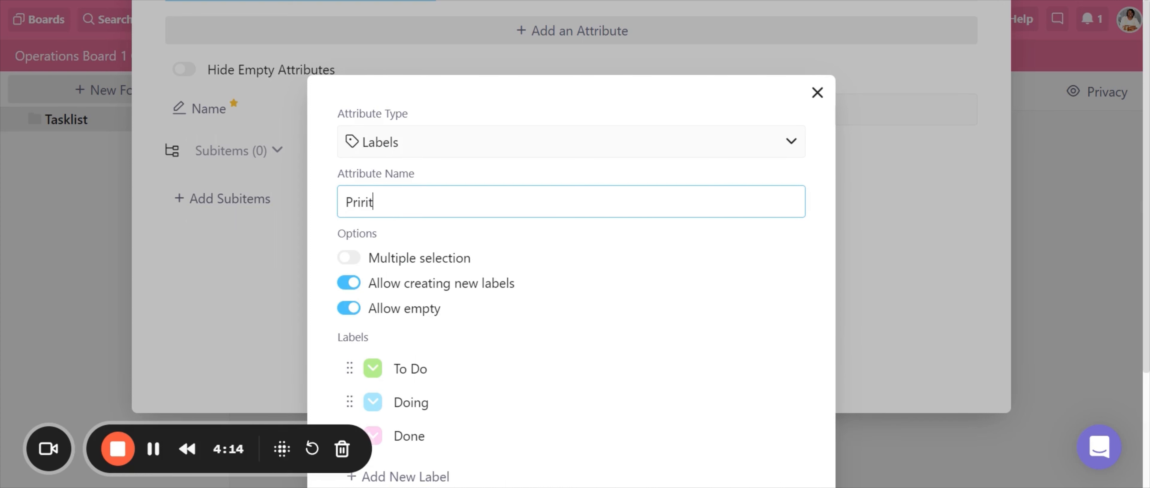
key("BackSpace")
key("BackSpace")
key("BackSpace")
type("ity")
Step: Set the color of the Priority attribute's To Do label to the default red
scroll(485, 282, "down", 3)
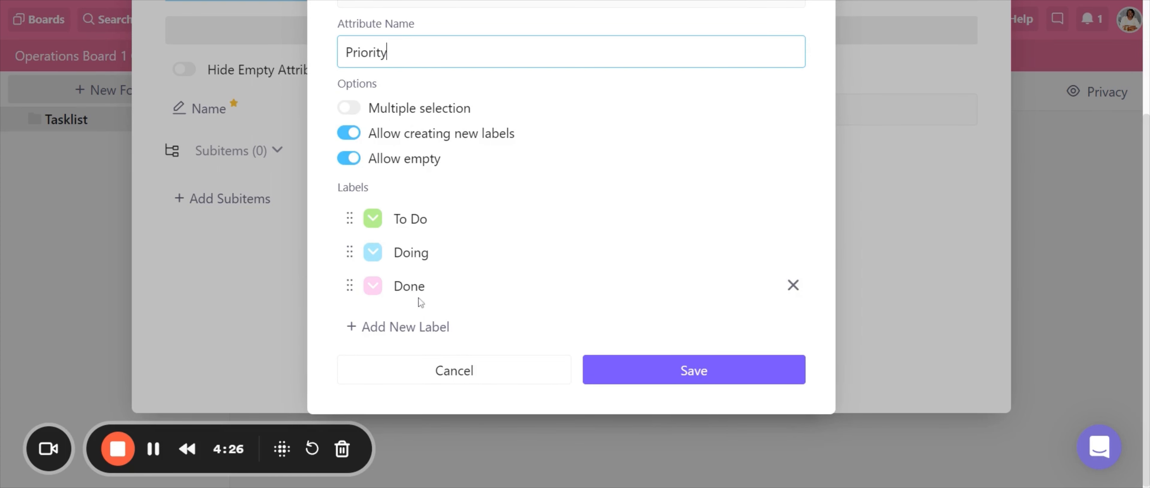
left_click(373, 223)
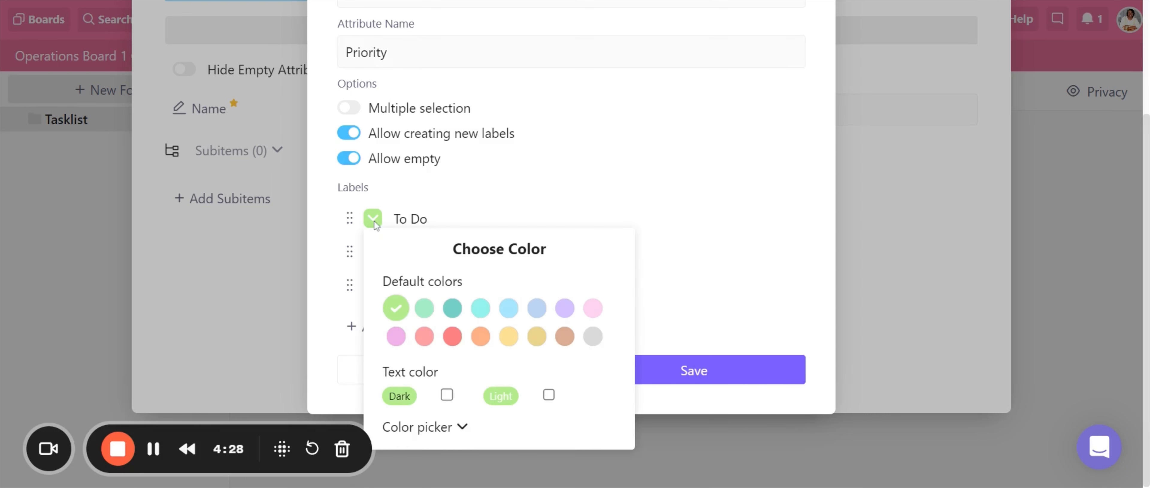
left_click(461, 341)
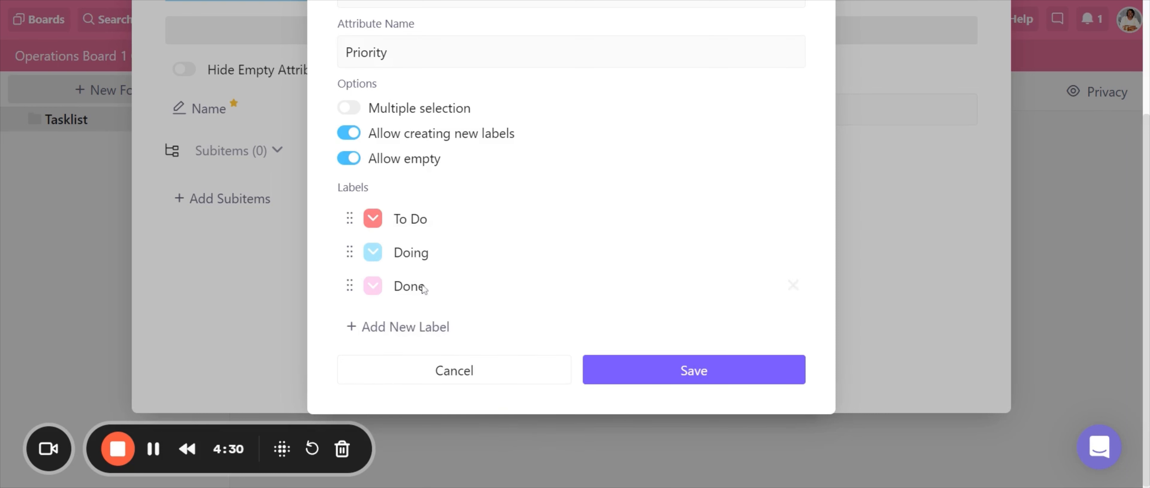
left_click(374, 255)
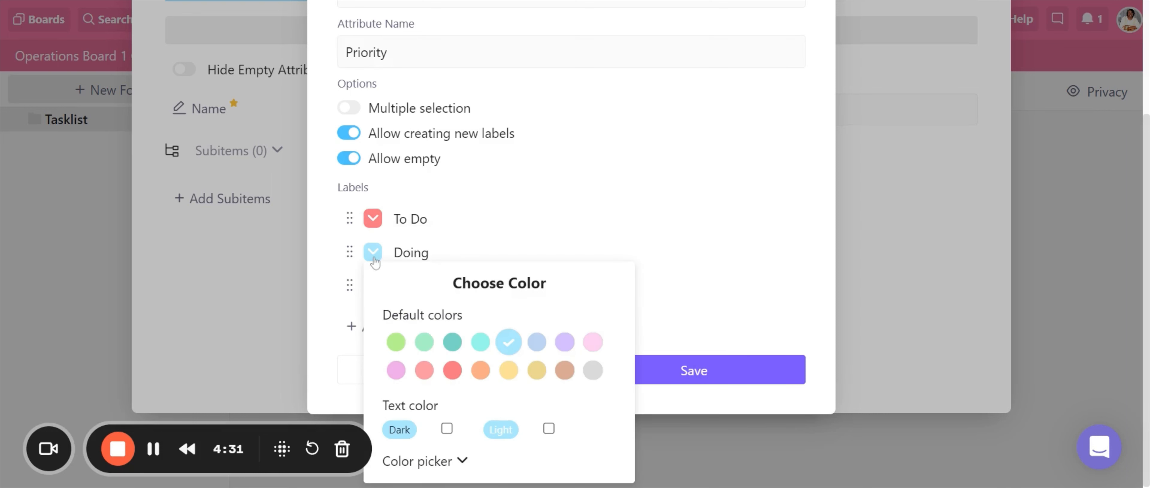
left_click(459, 463)
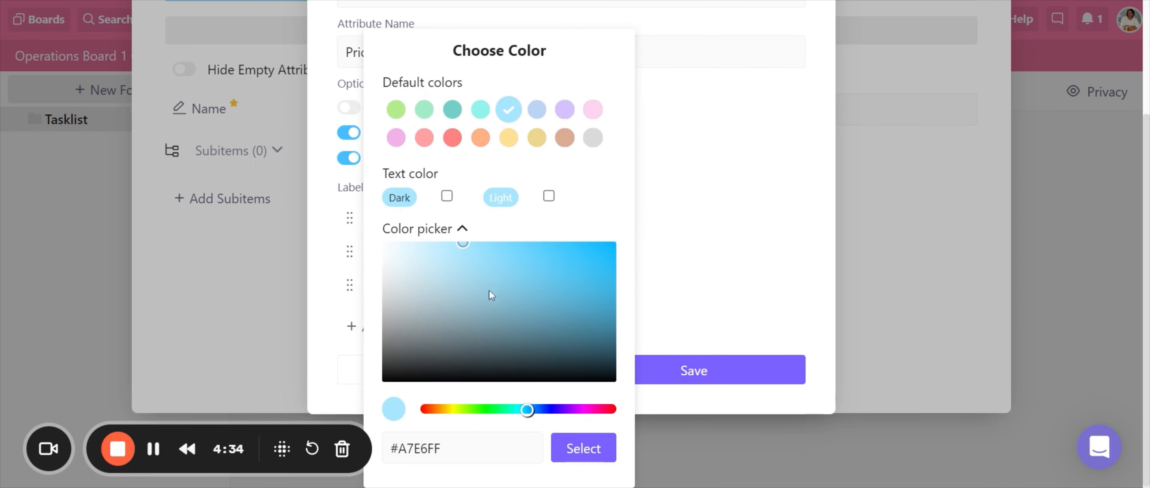
left_click(645, 171)
Step: Color the Doing label mustard yellow and the Done label light green, and save the Priority attribute
left_click(371, 254)
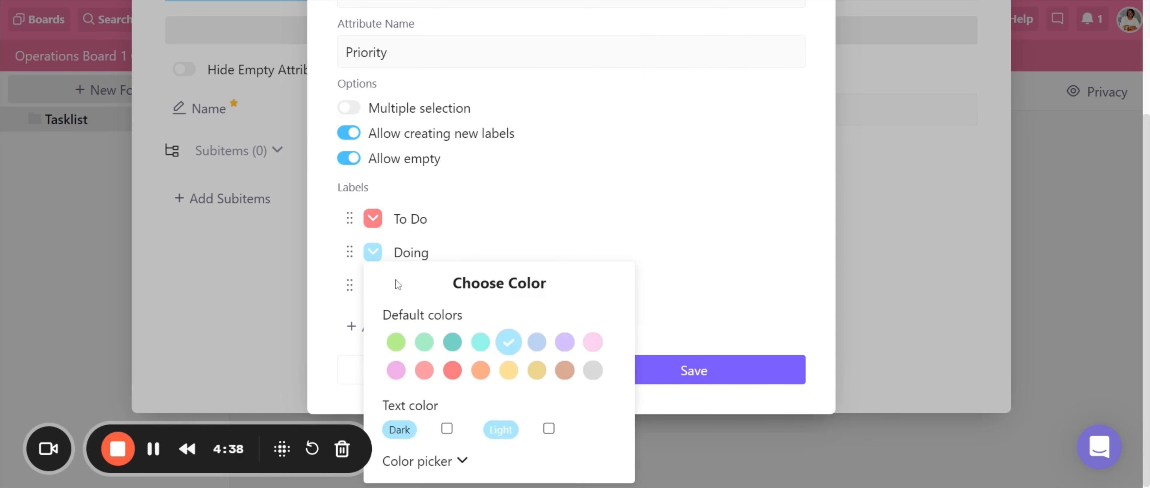
left_click(535, 378)
double_click(387, 293)
left_click(379, 292)
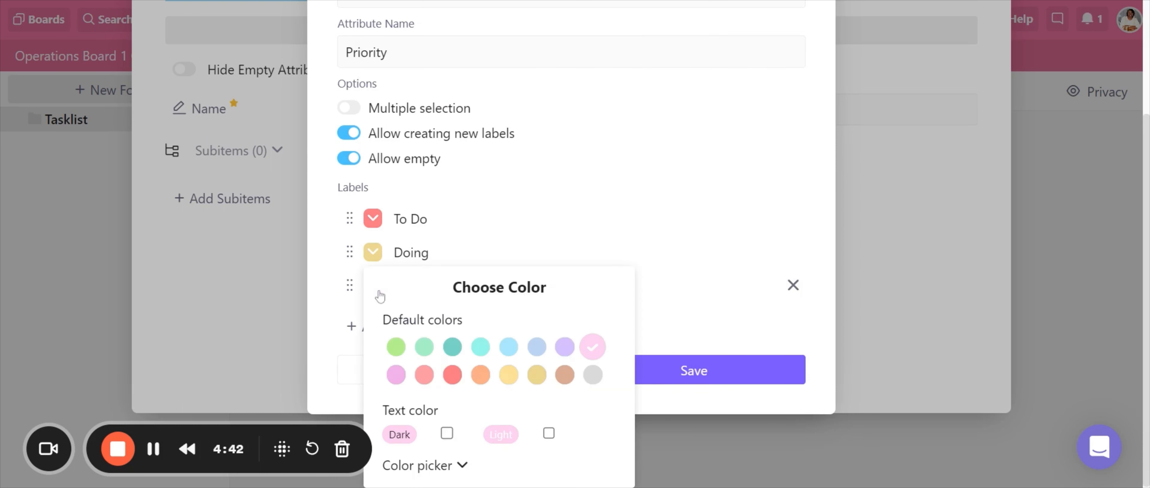
left_click(396, 346)
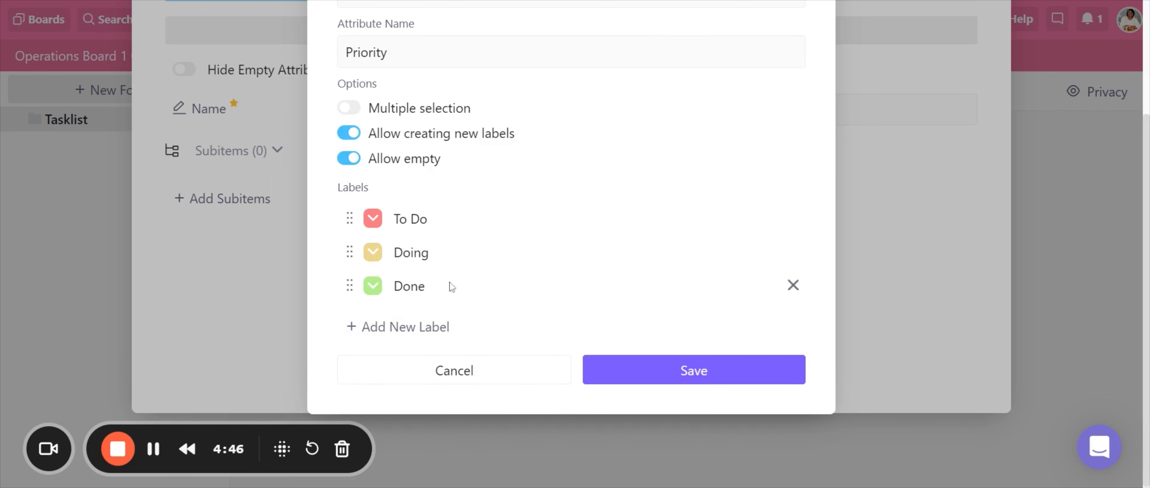
left_click(720, 375)
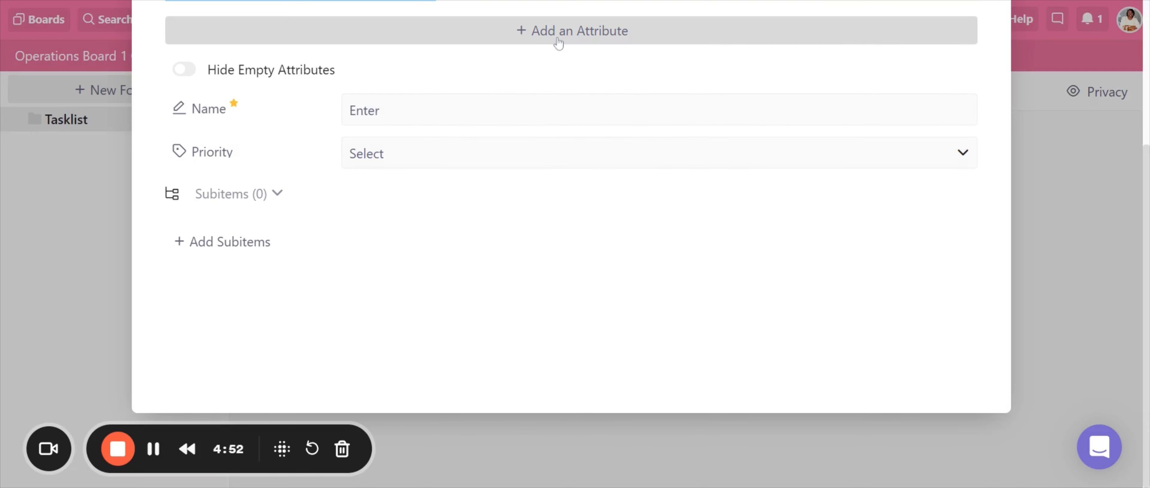
Step: Add a Checklist attribute named "Tasks" to the item, leaving its default value empty
left_click(541, 43)
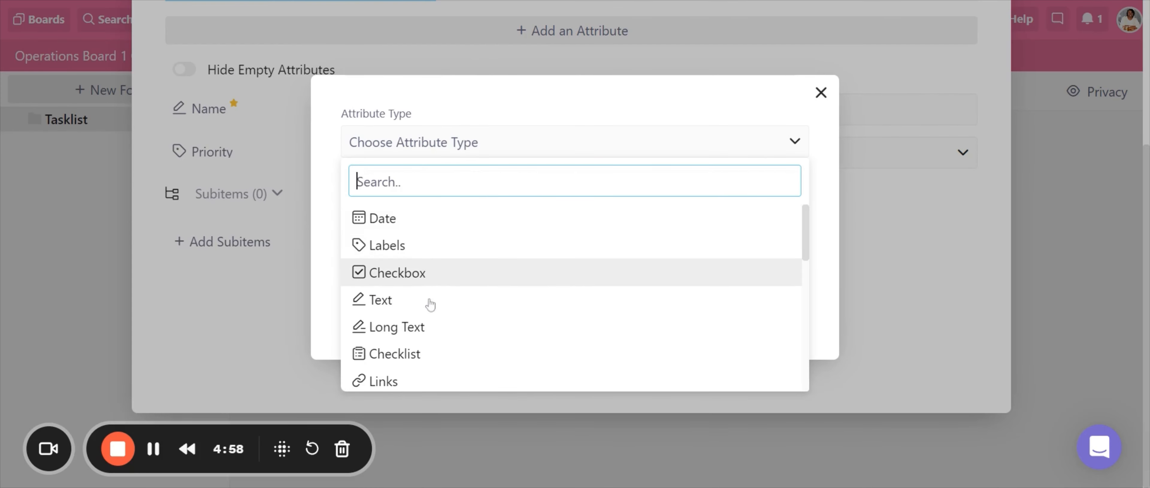
left_click(427, 357)
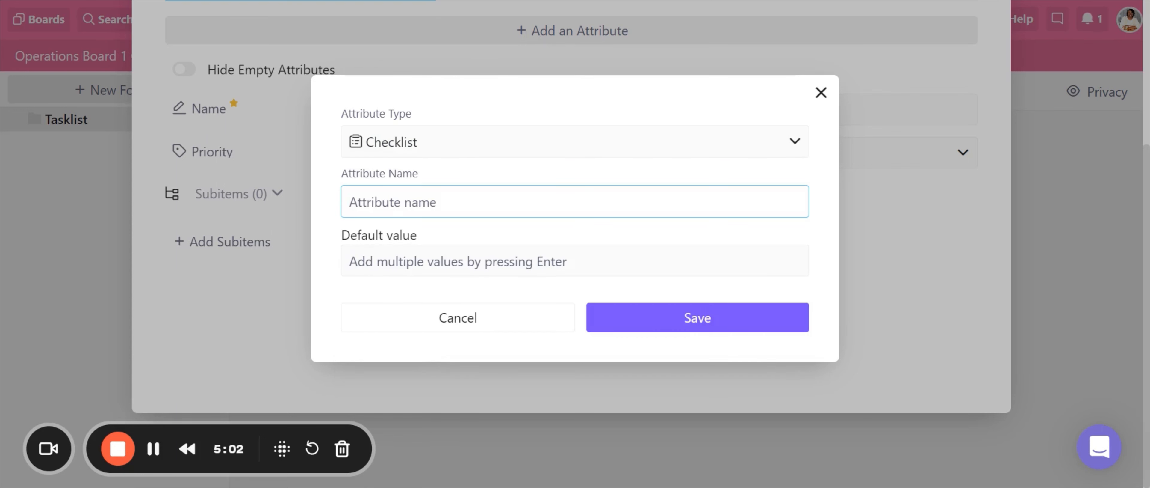
type("Tasks")
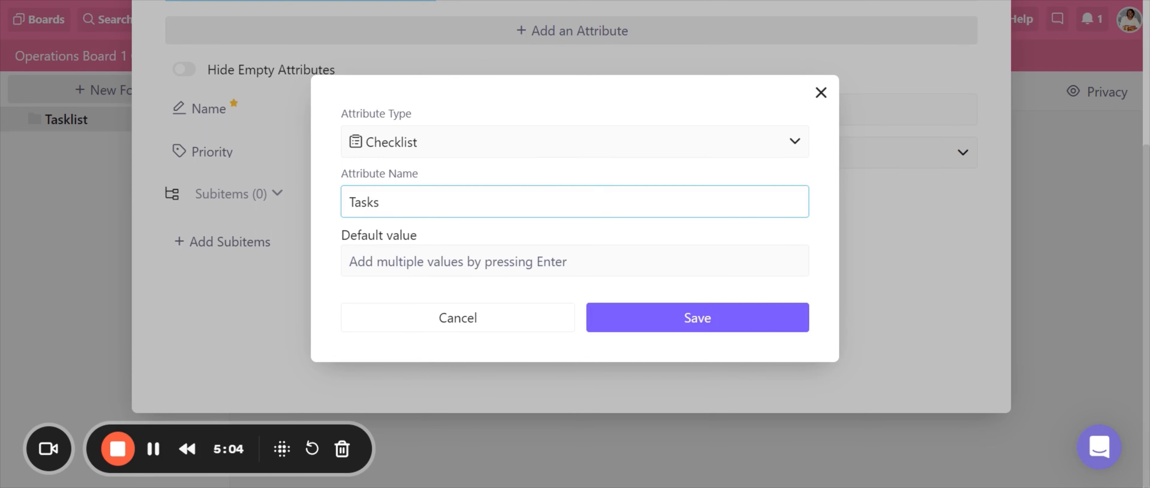
left_click(460, 261)
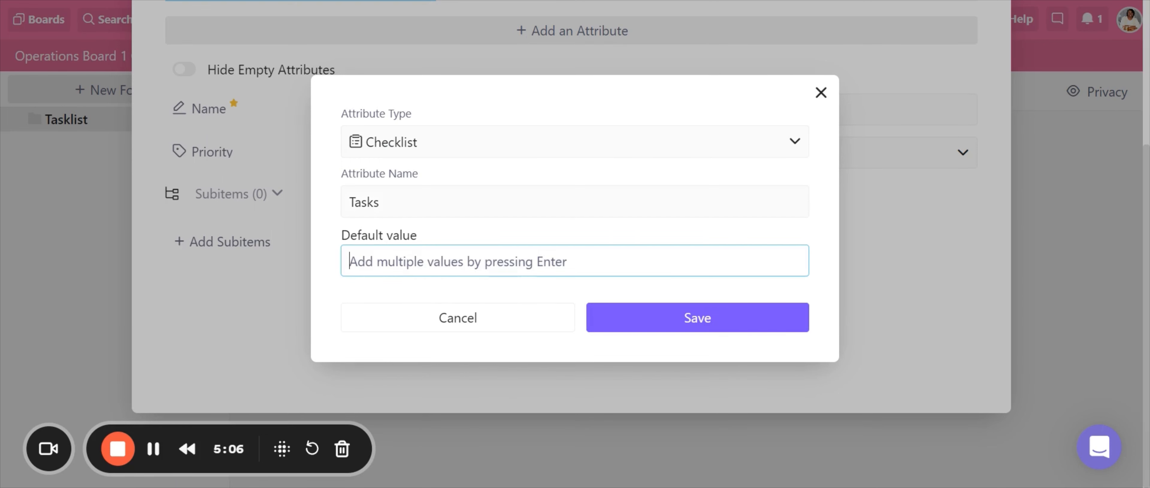
left_click(621, 325)
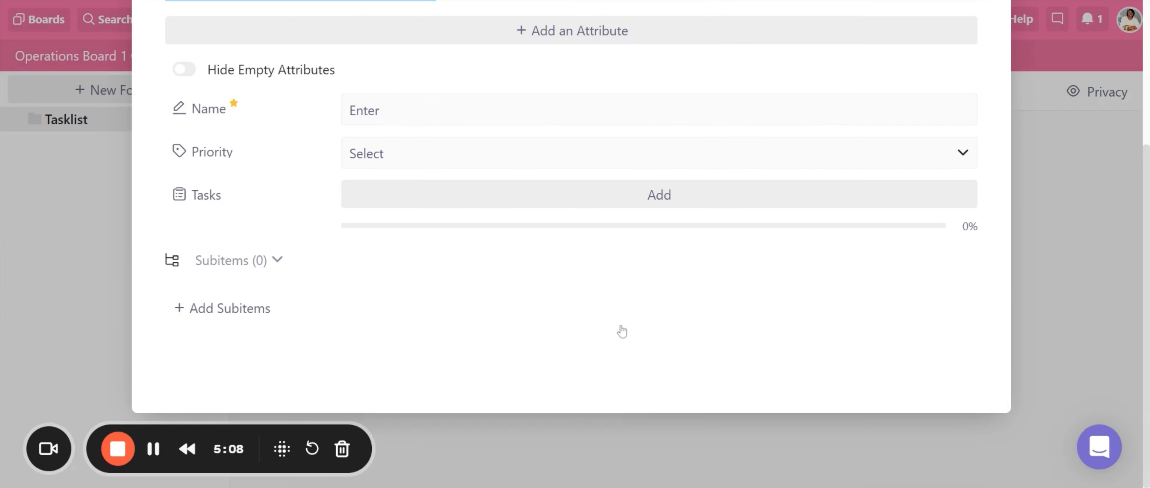
Step: Add the entries "Create Social media post" and "Create blog post" to the item's Tasks checklist
left_click(440, 199)
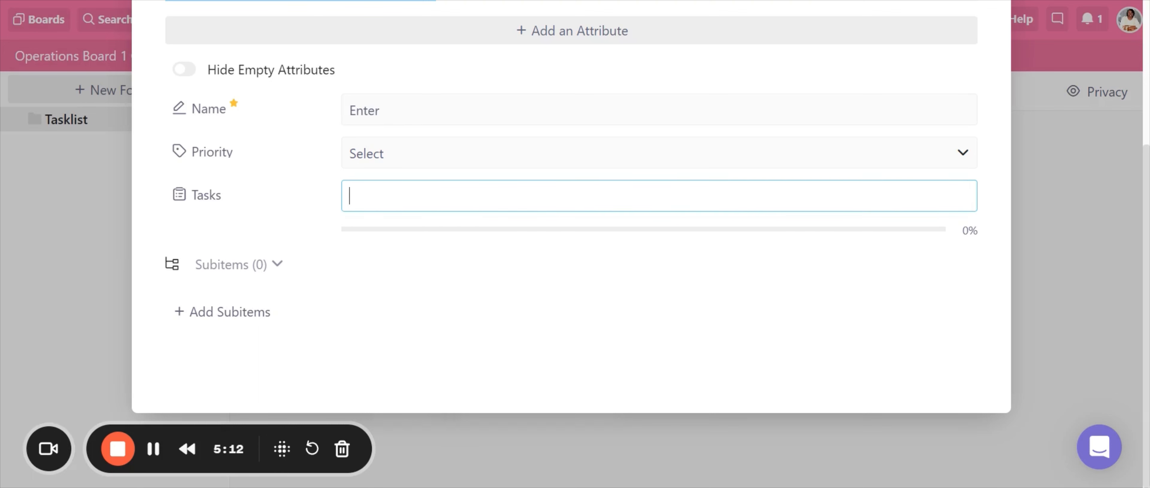
type("Create Soci")
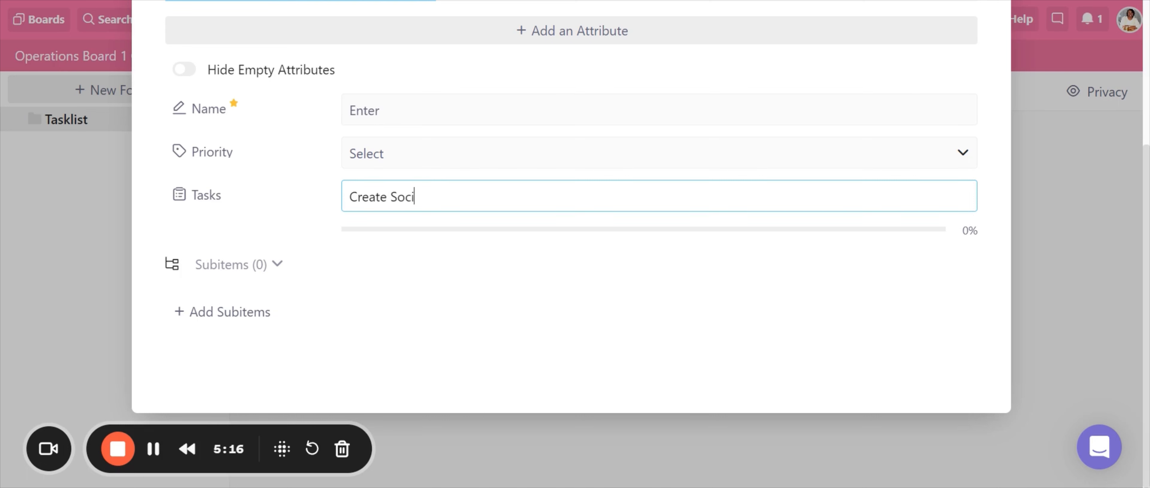
type("al media post")
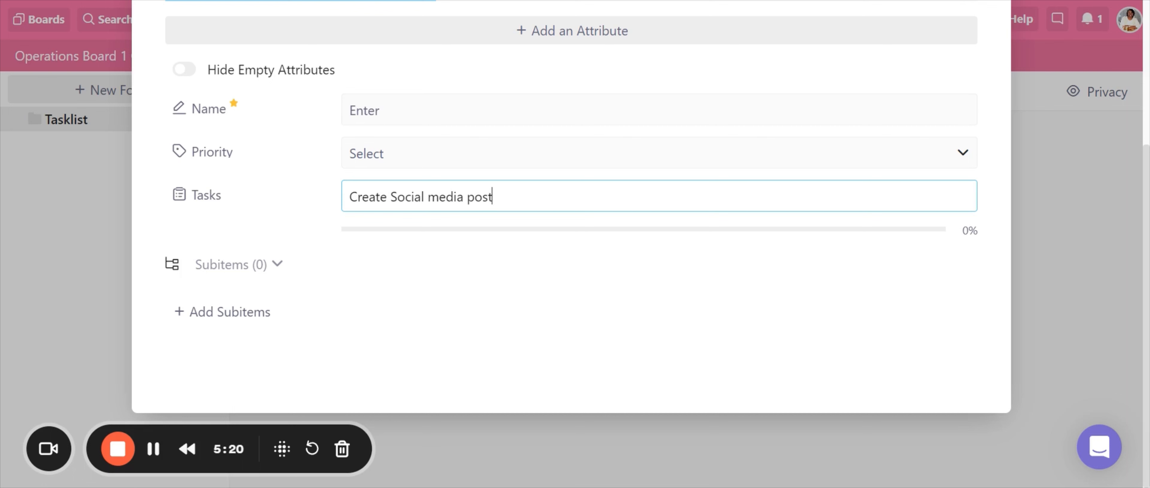
key("Return")
type("Creat")
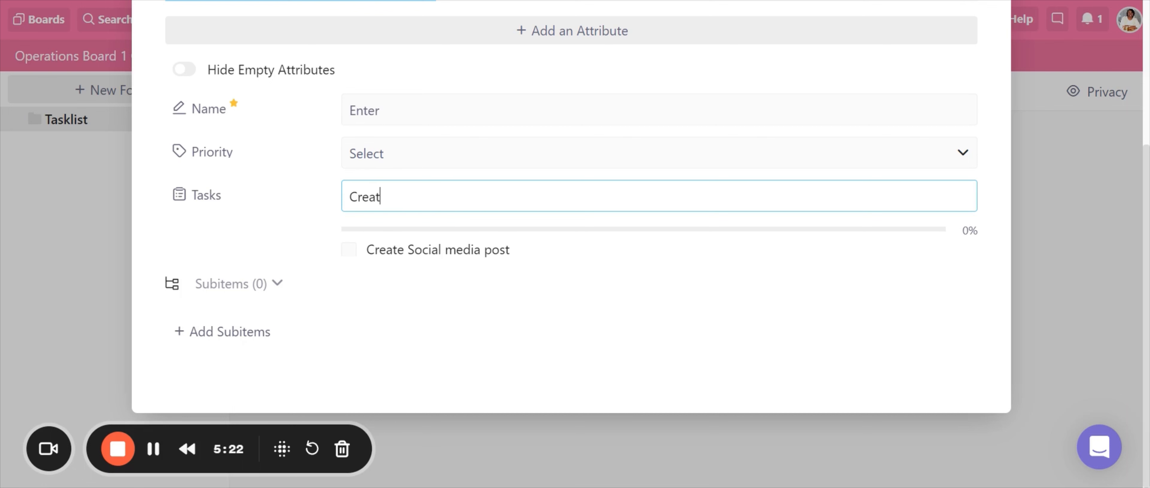
type("e blog post")
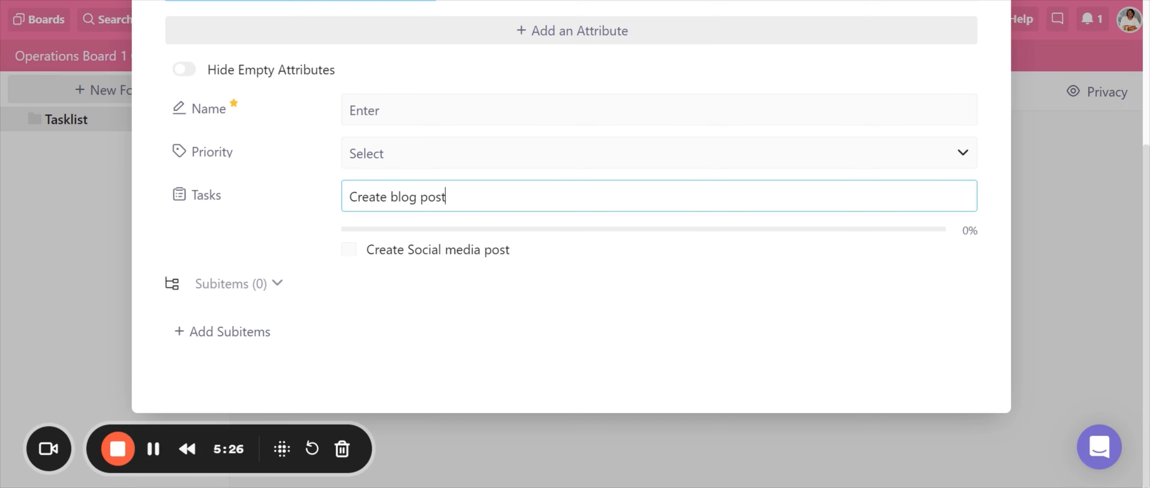
key("Return")
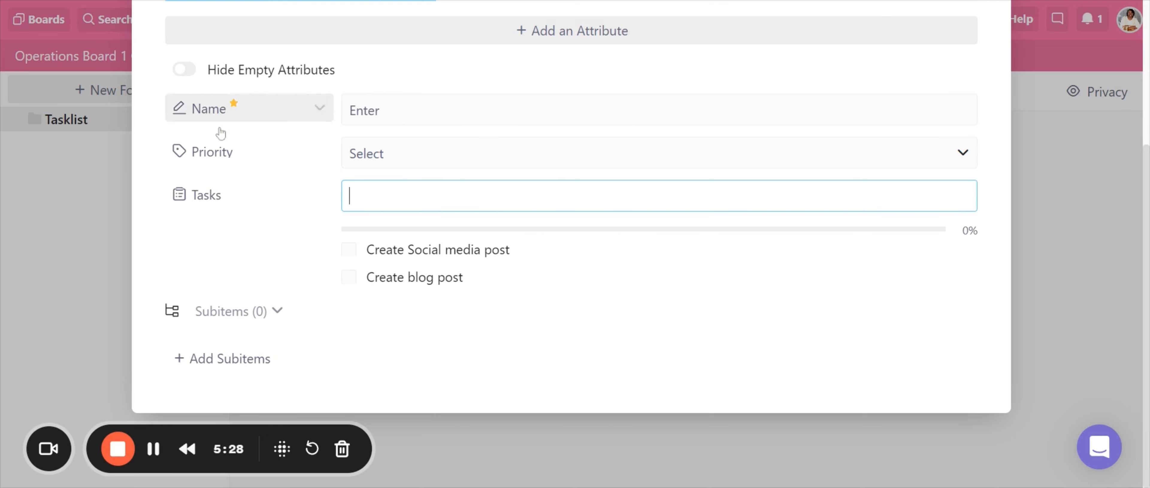
scroll(416, 285, "up", 4)
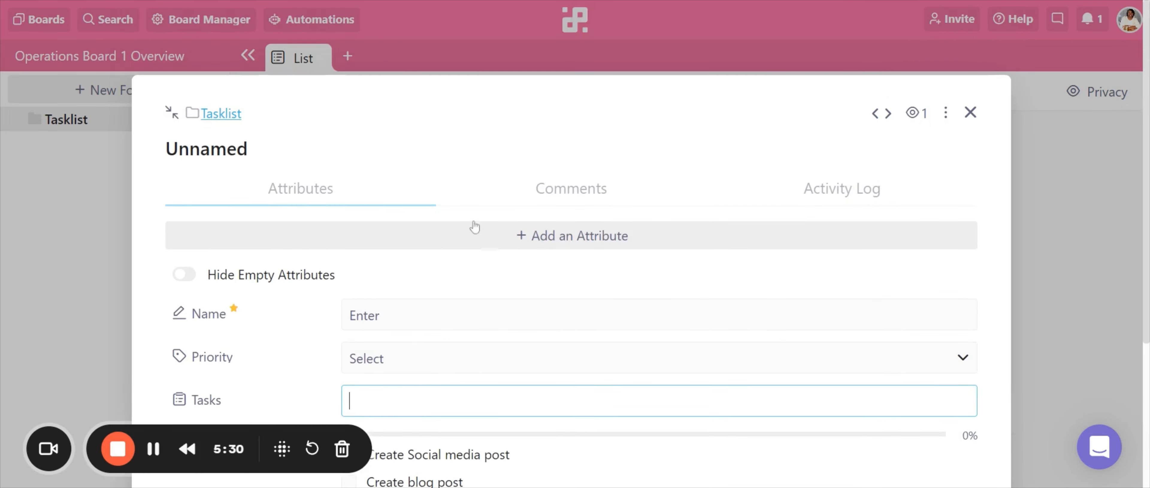
left_click(517, 243)
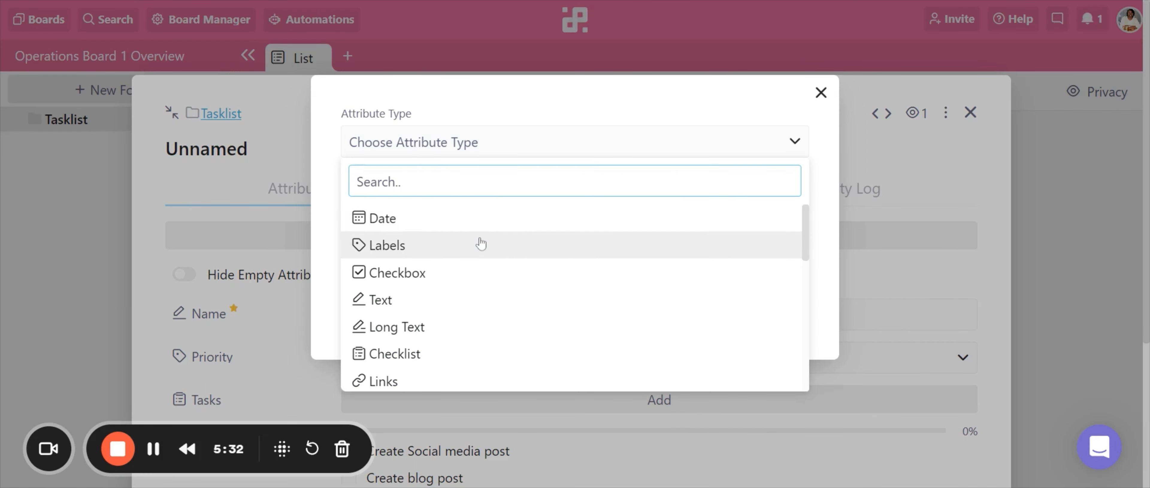
scroll(481, 244, "down", 3)
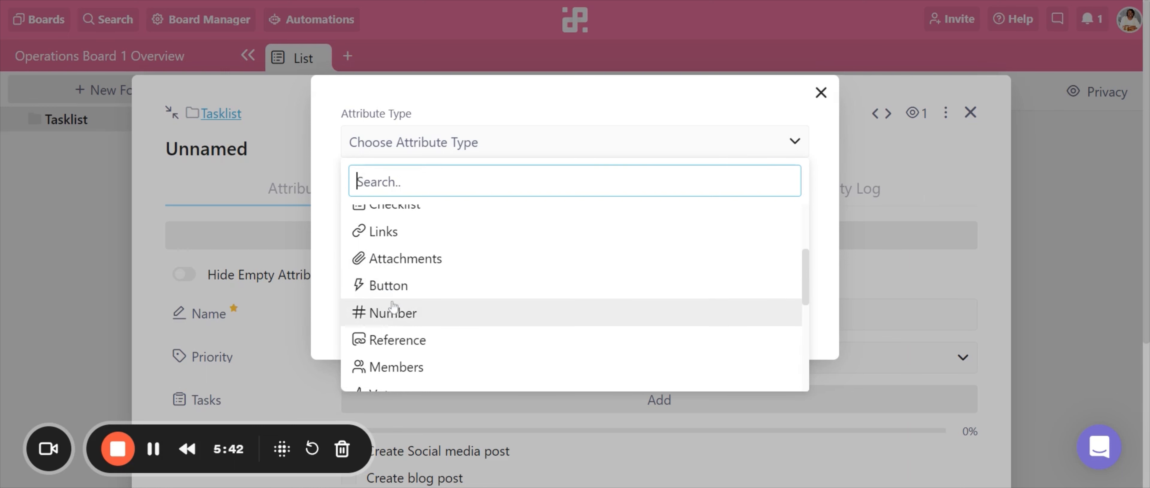
scroll(393, 315, "down", 3)
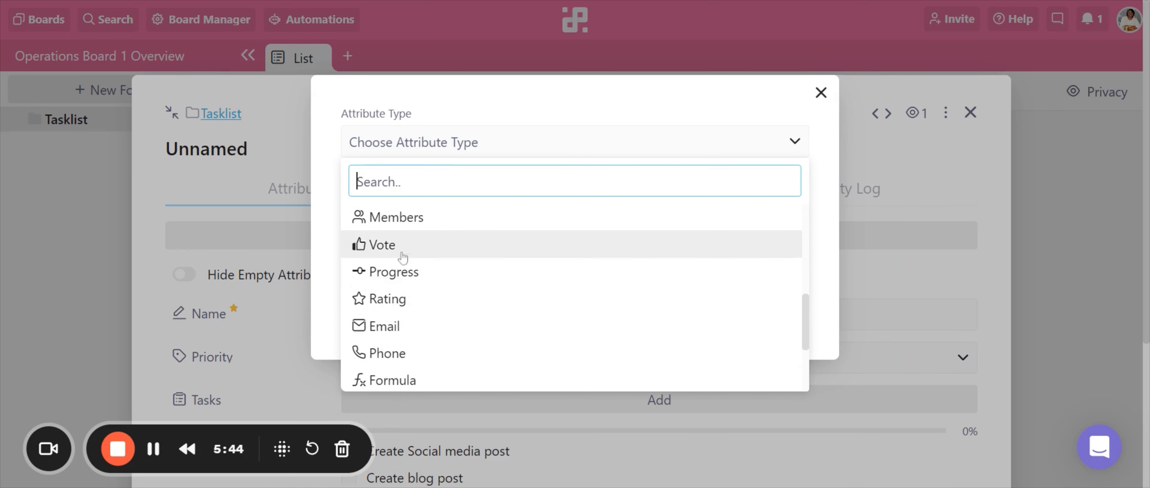
scroll(411, 358, "down", 2)
scroll(413, 363, "up", 4)
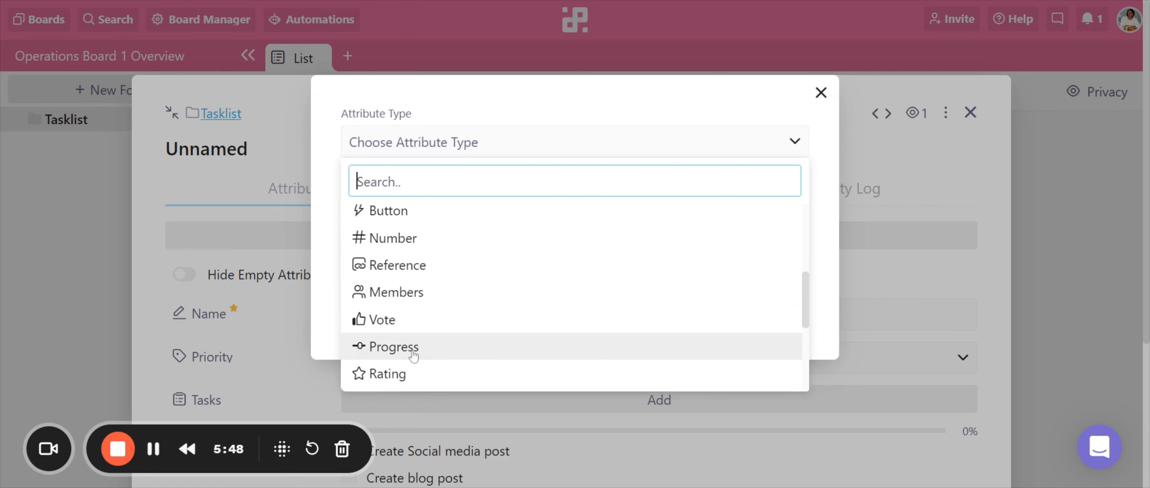
left_click(413, 347)
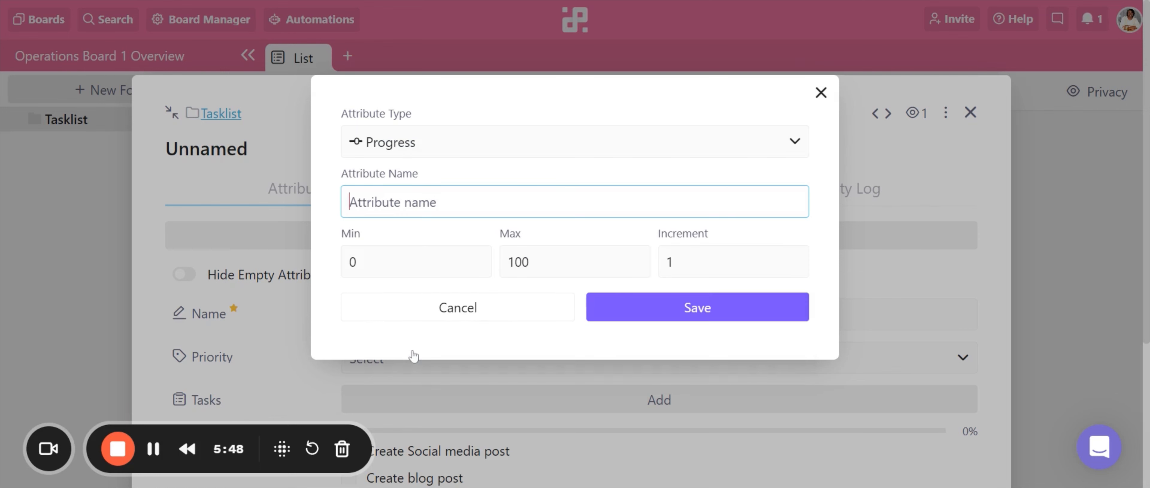
left_click(425, 314)
scroll(506, 312, "down", 4)
scroll(506, 312, "up", 4)
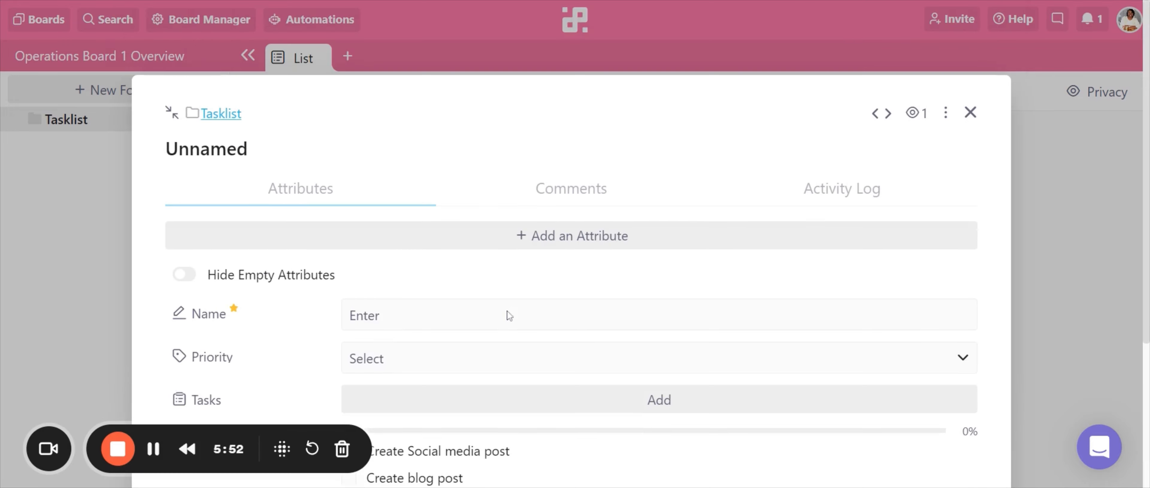
Step: Examine the comments section of the unnamed item and its comment editor, and close the item
left_click(553, 188)
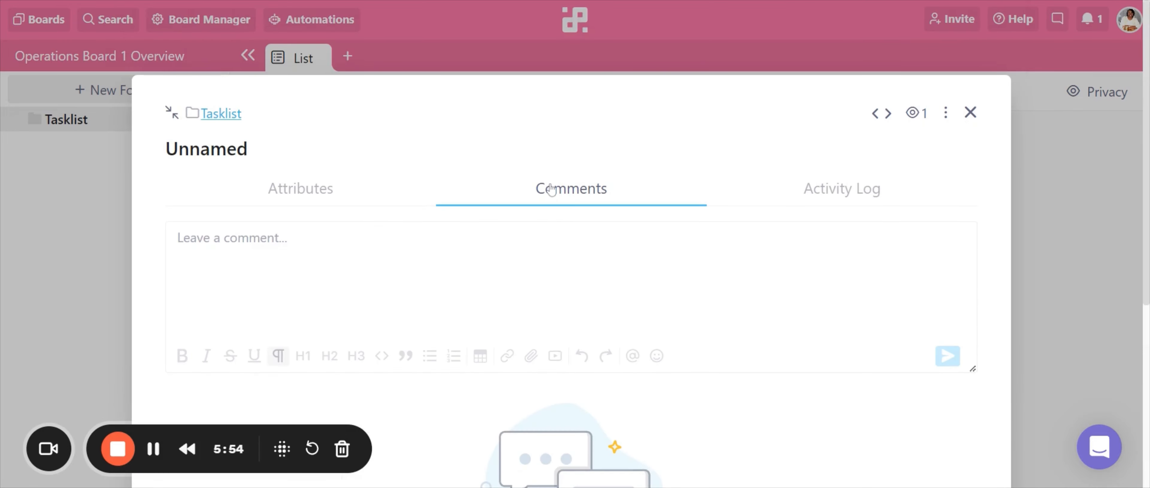
scroll(260, 344, "down", 5)
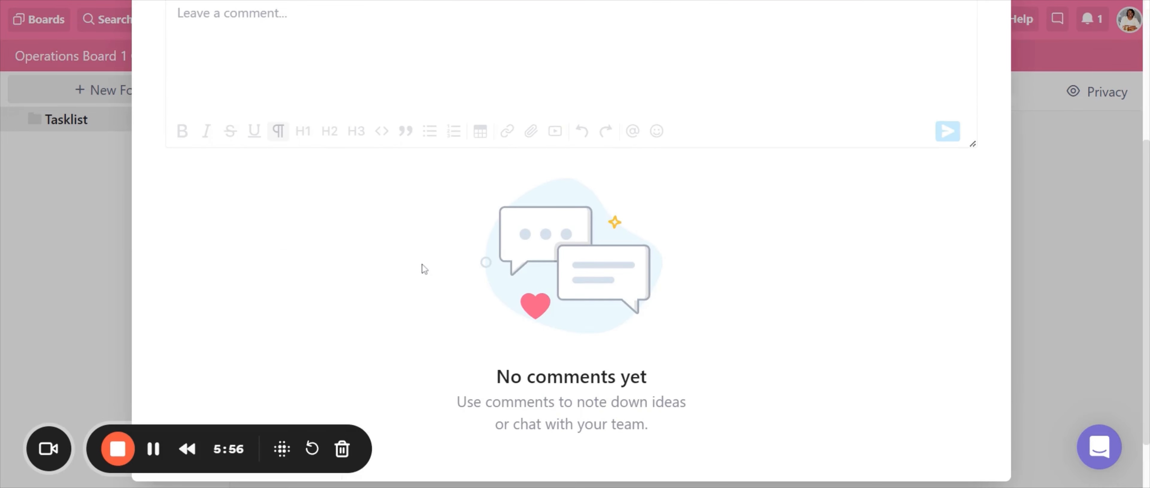
scroll(423, 264, "up", 5)
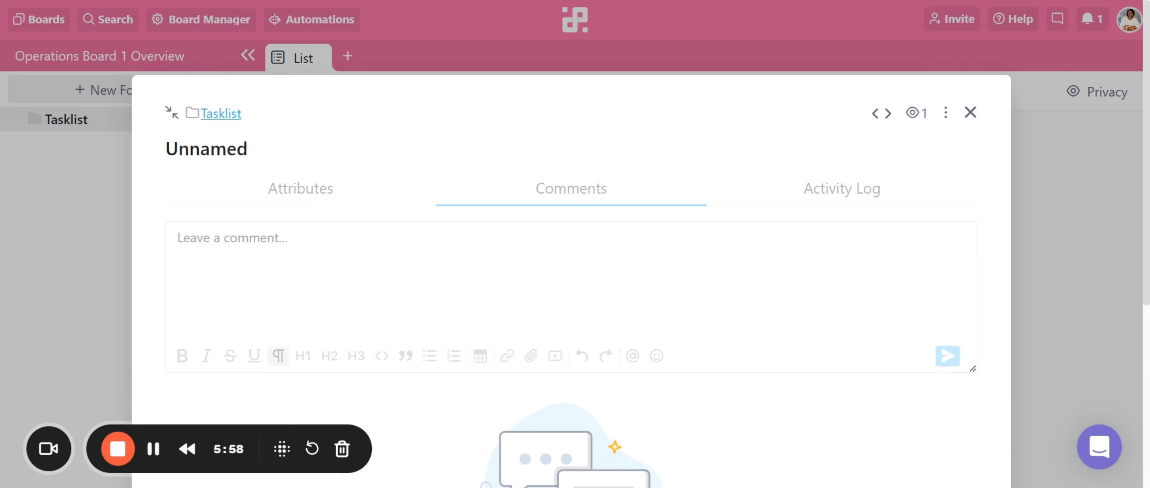
left_click(955, 315)
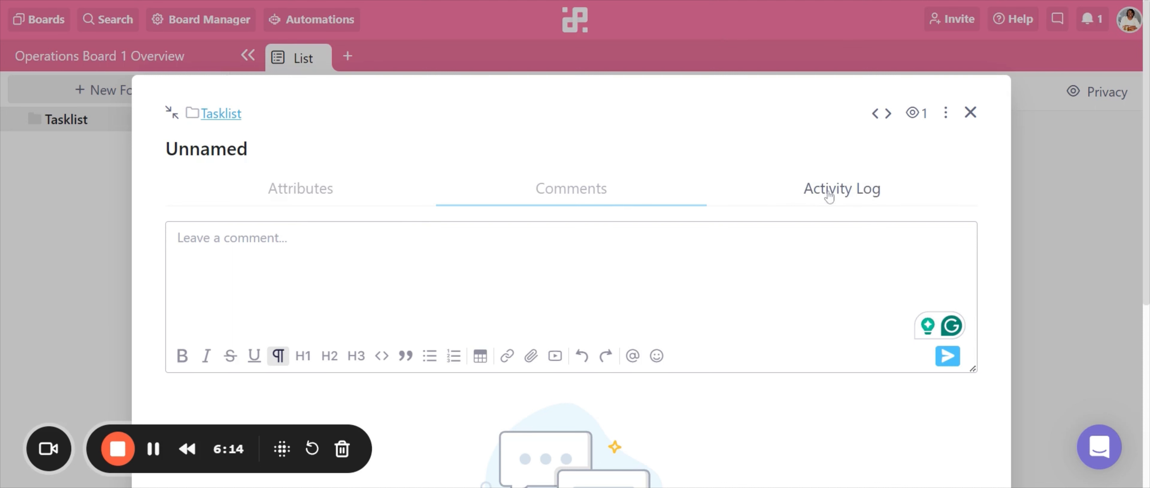
left_click(971, 113)
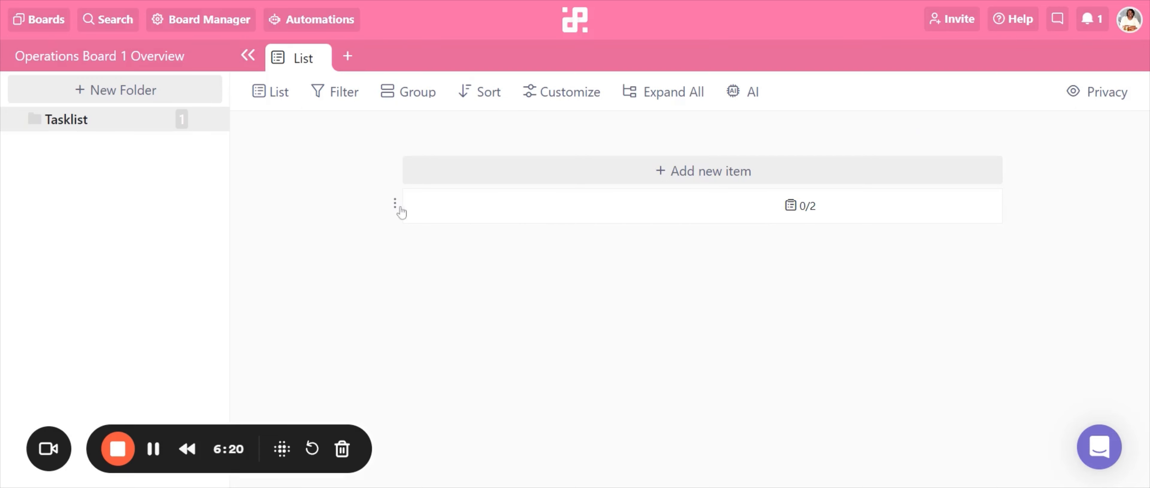
Step: Name the unnamed Tasklist item "Activities" and set its Priority to To Do
left_click(440, 208)
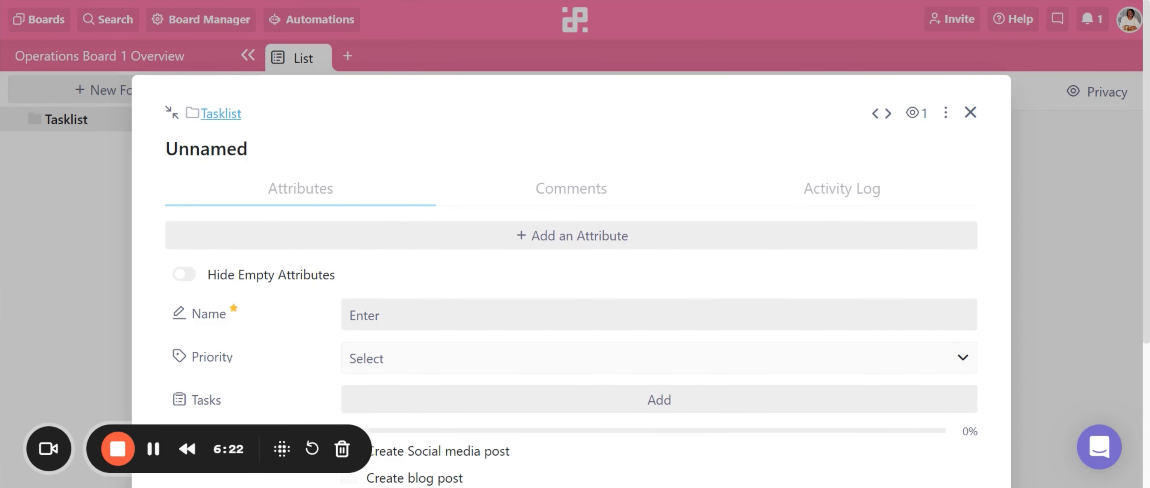
left_click(384, 316)
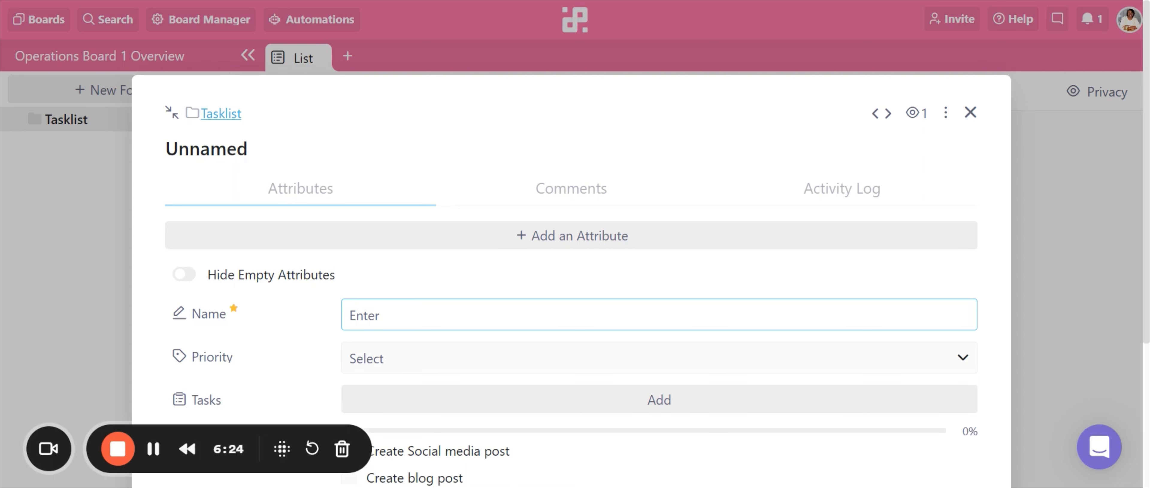
type("Activities")
left_click(476, 369)
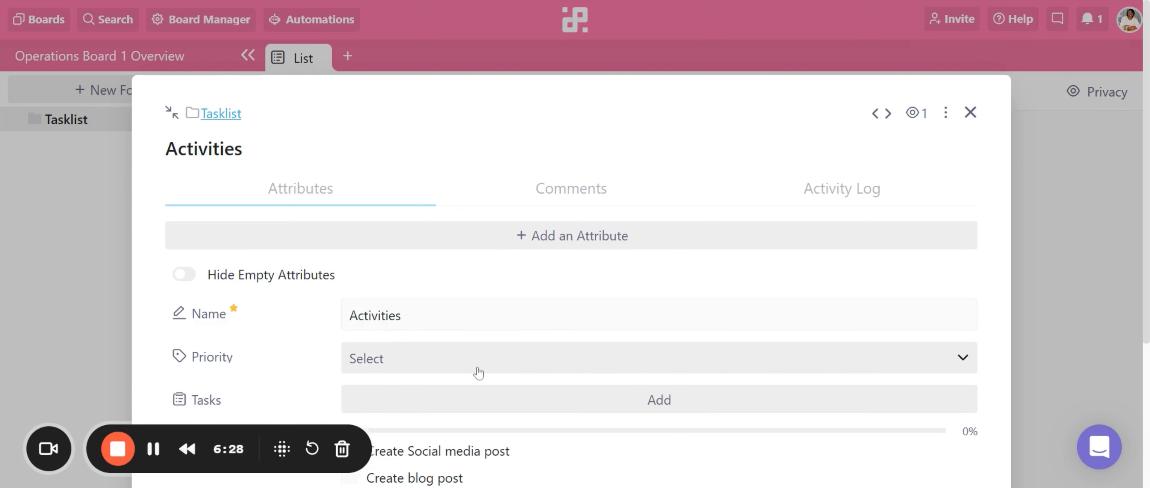
left_click(384, 411)
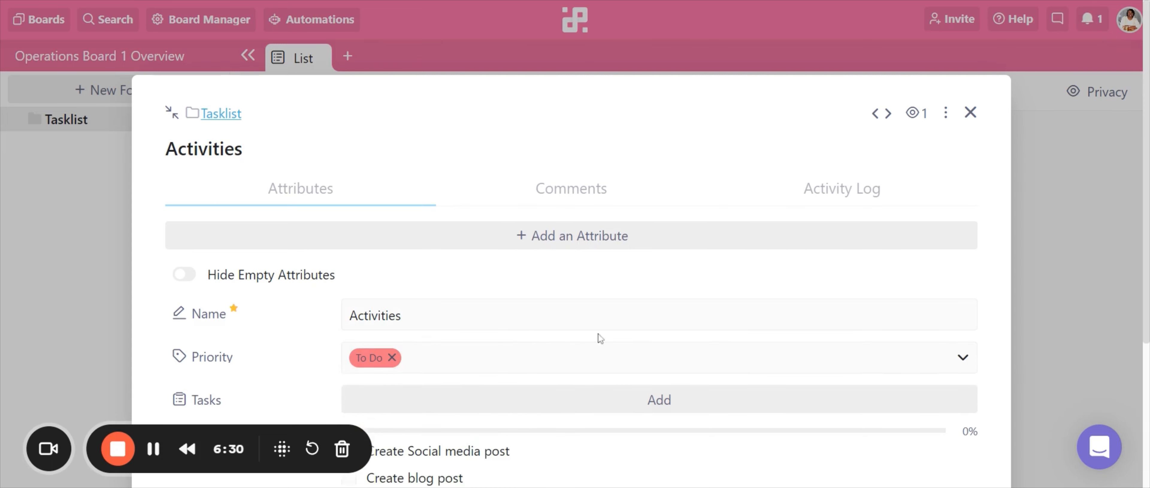
scroll(598, 336, "down", 5)
scroll(532, 314, "up", 5)
left_click(971, 111)
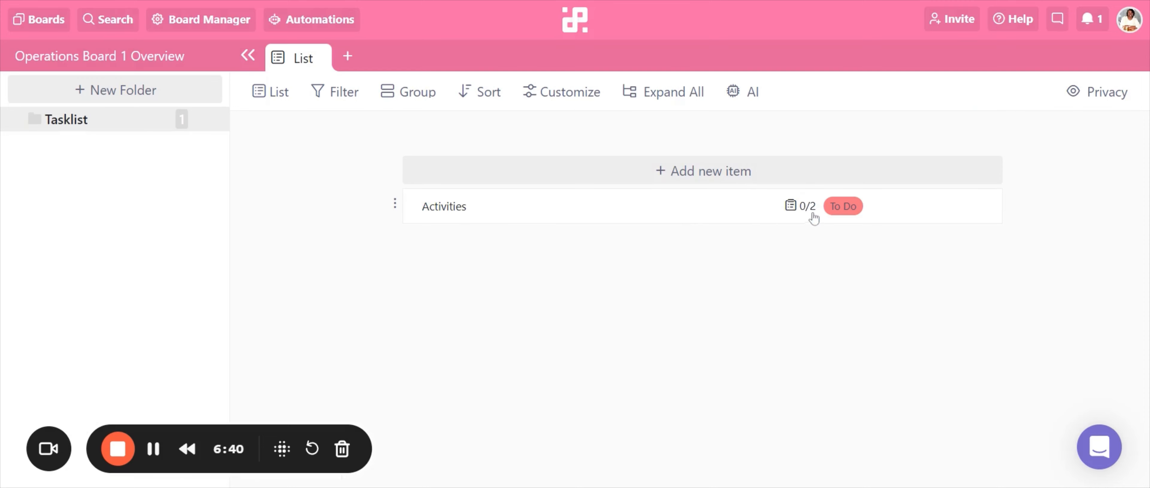
Step: Add a Date attribute named "Due Date" to the Activities item, using the Mar 31st format without a time field
left_click(440, 206)
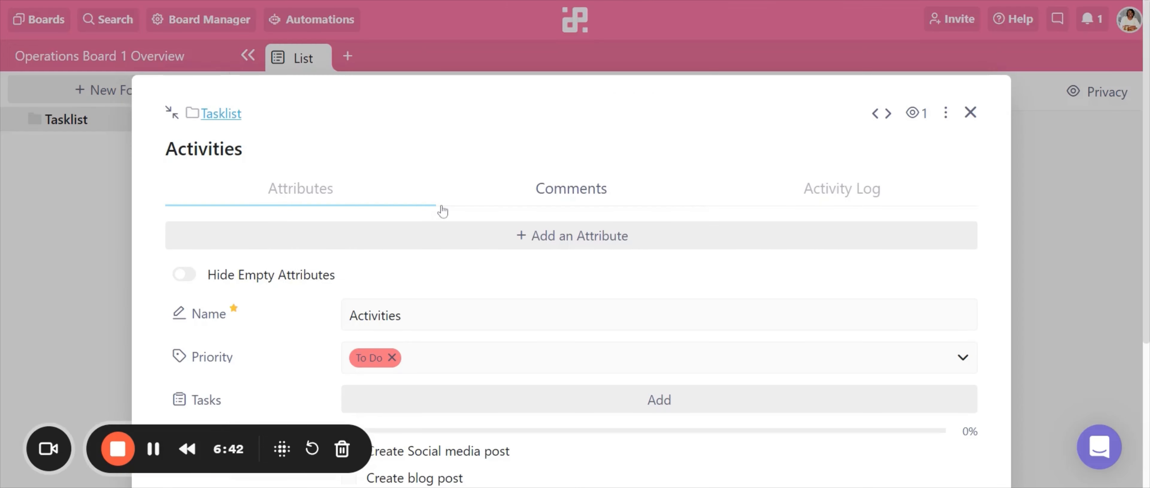
scroll(465, 274, "down", 5)
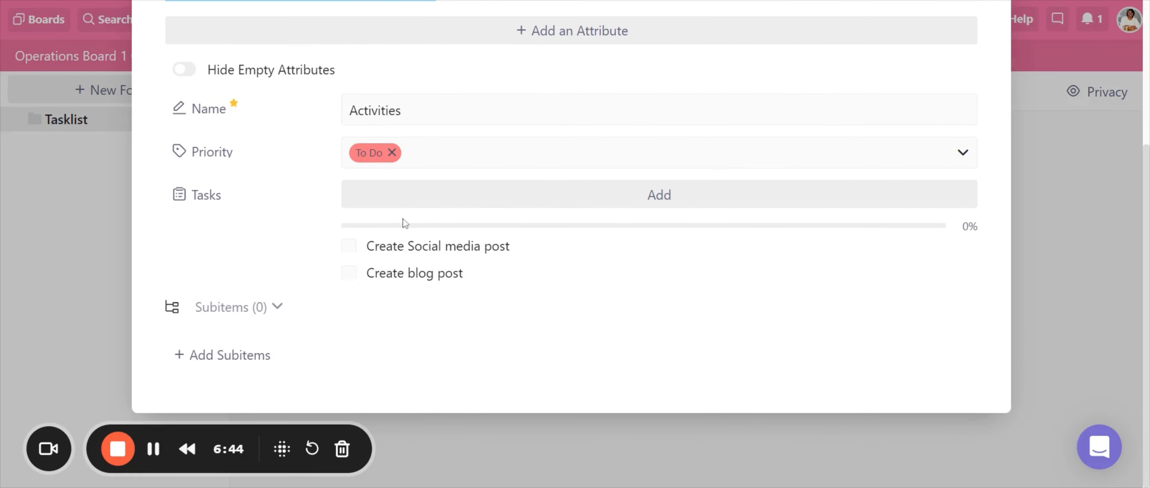
scroll(405, 223, "up", 5)
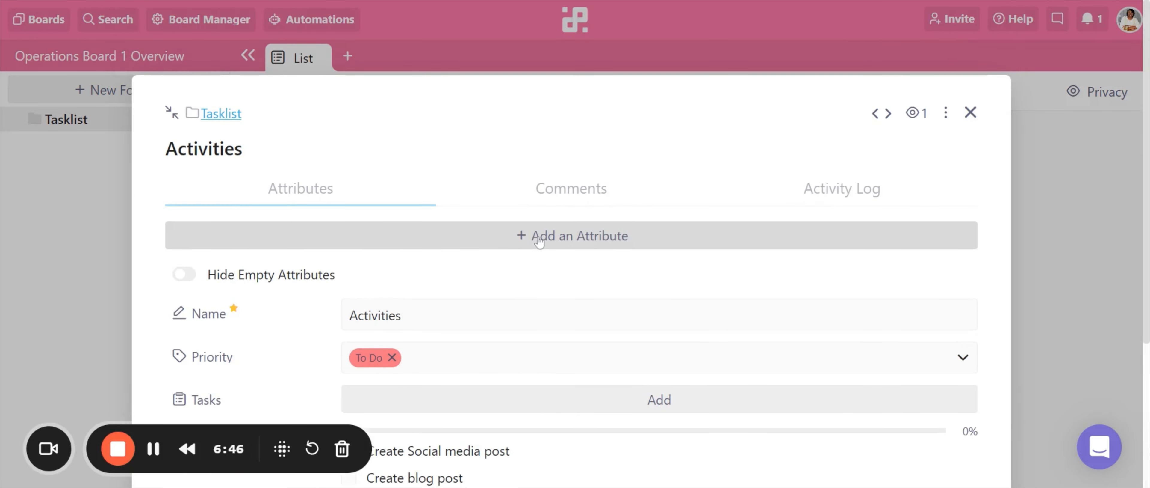
left_click(539, 242)
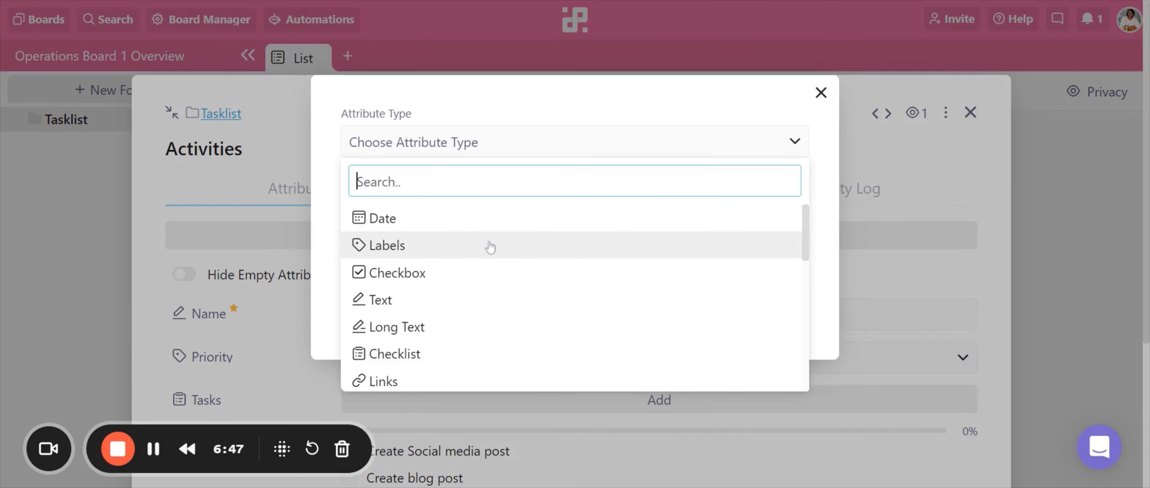
left_click(410, 228)
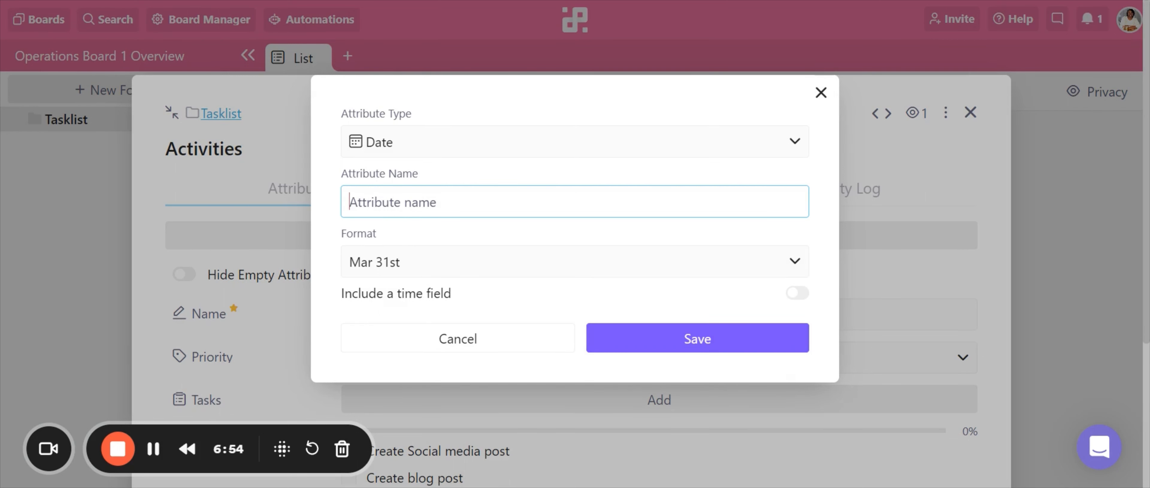
type("e ")
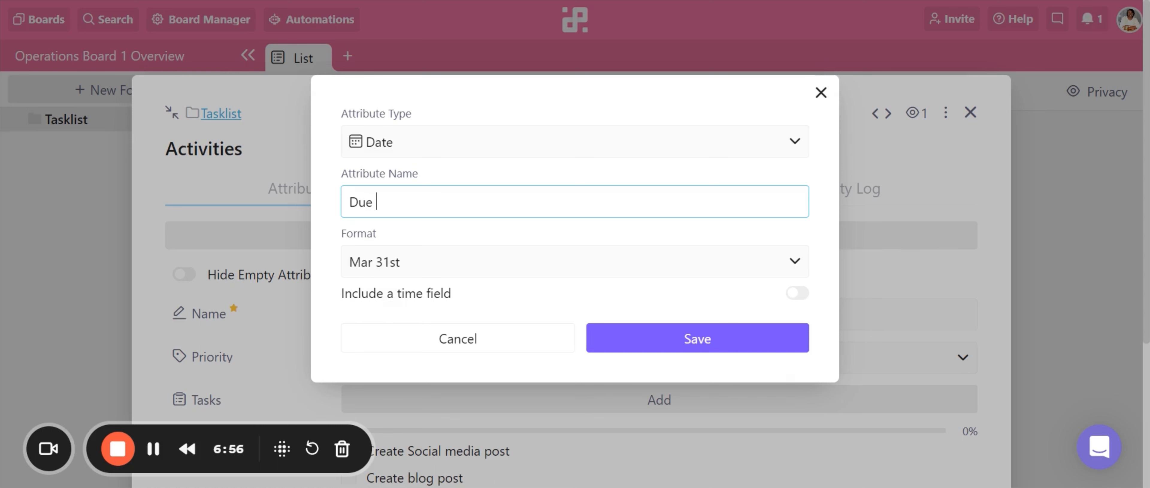
type("Date")
left_click(462, 260)
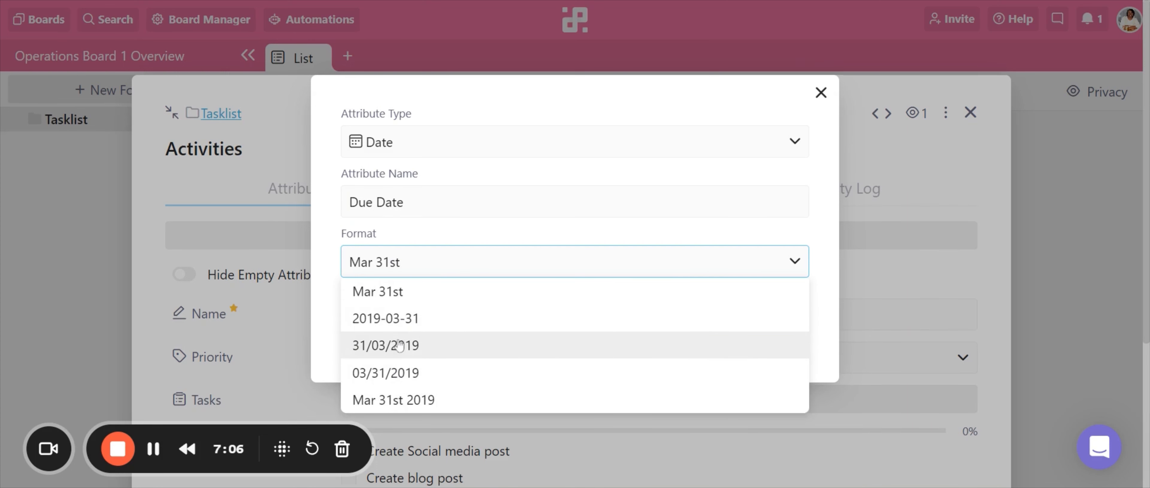
left_click(393, 372)
left_click(415, 267)
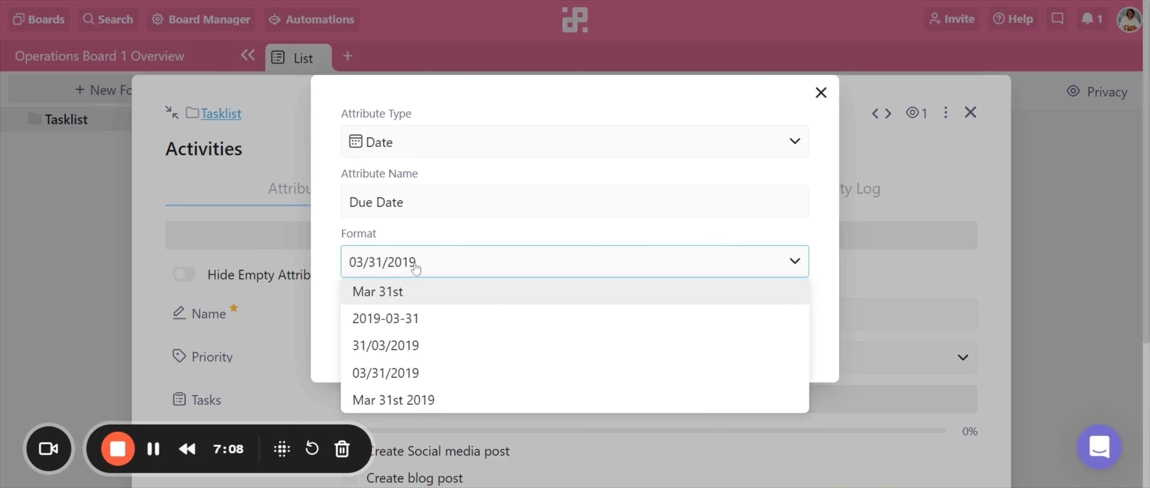
left_click(411, 295)
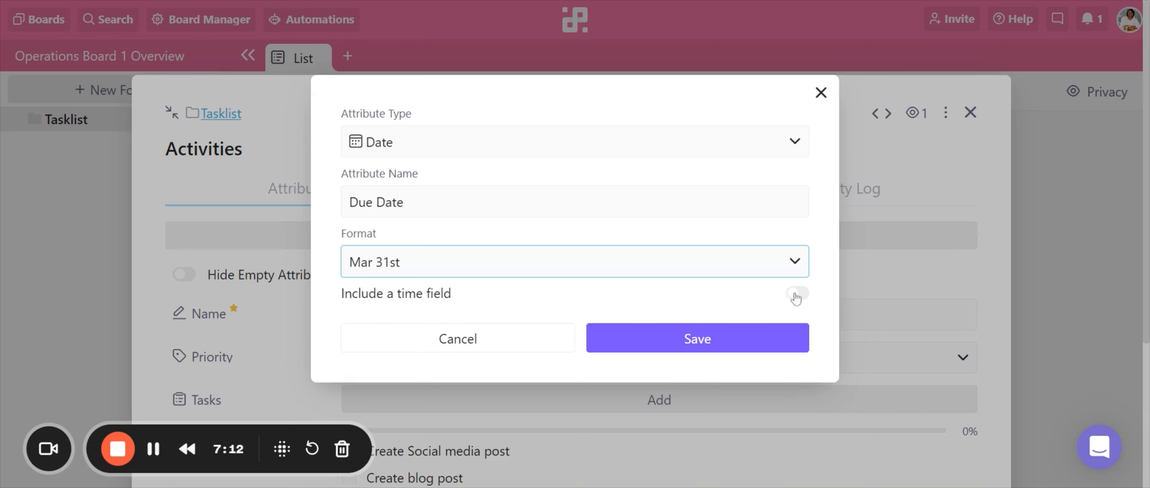
left_click(677, 349)
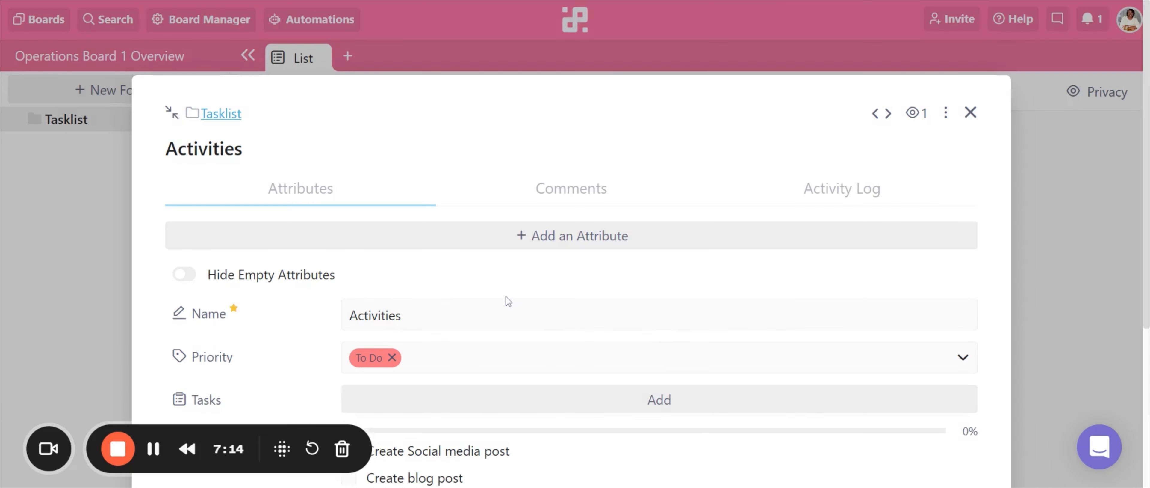
Step: Set the Activities item's Due Date to Apr 9th and close the item
scroll(506, 296, "down", 5)
left_click(509, 278)
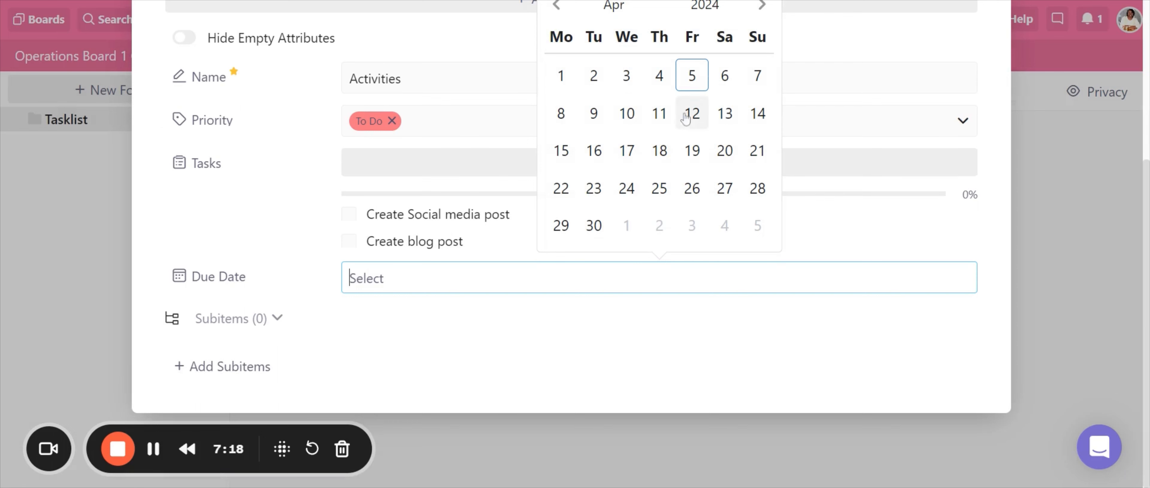
left_click(589, 118)
scroll(970, 240, "up", 5)
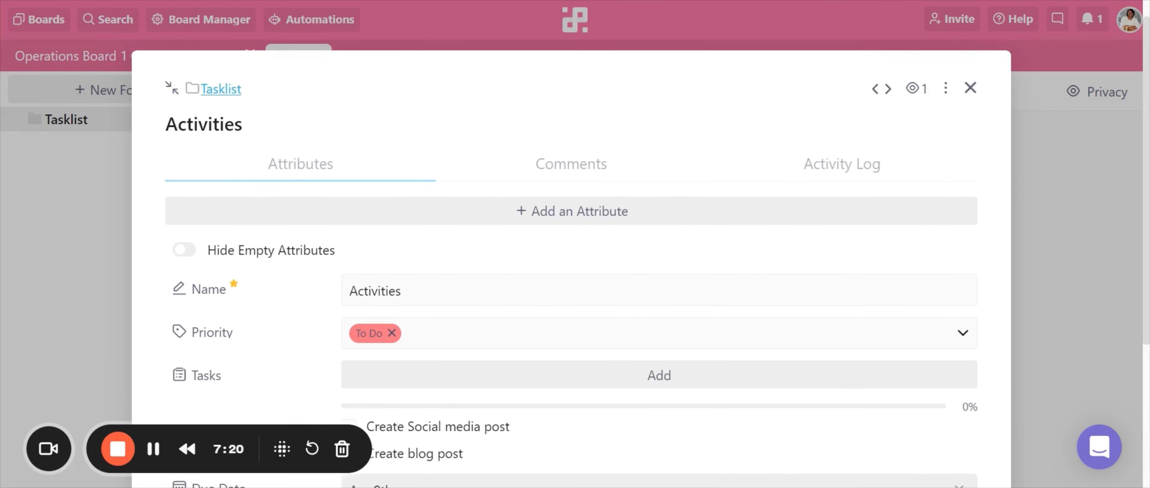
left_click(971, 101)
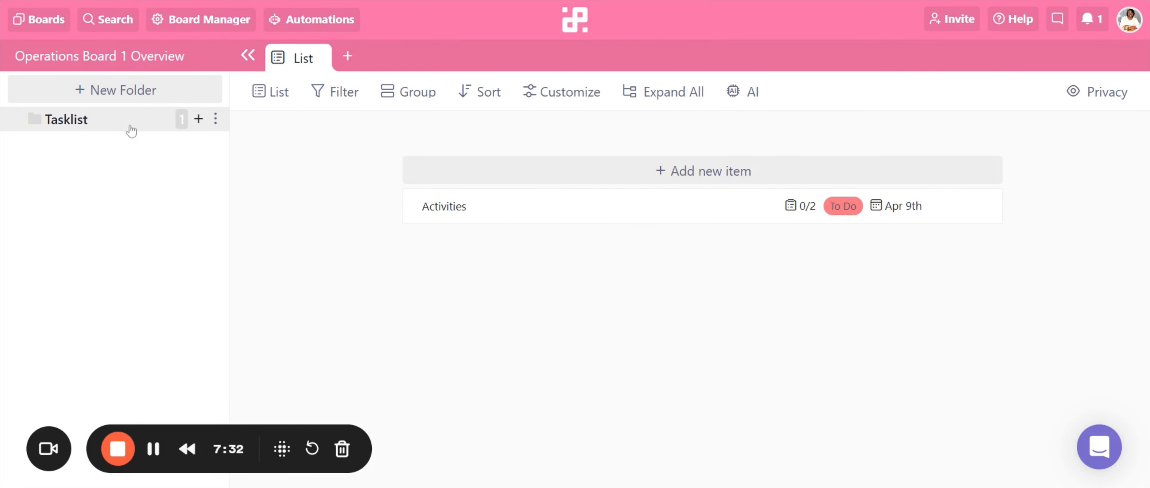
Step: Create a subfolder inside Tasklist with a Columns view grouped by the Priority label
left_click(199, 120)
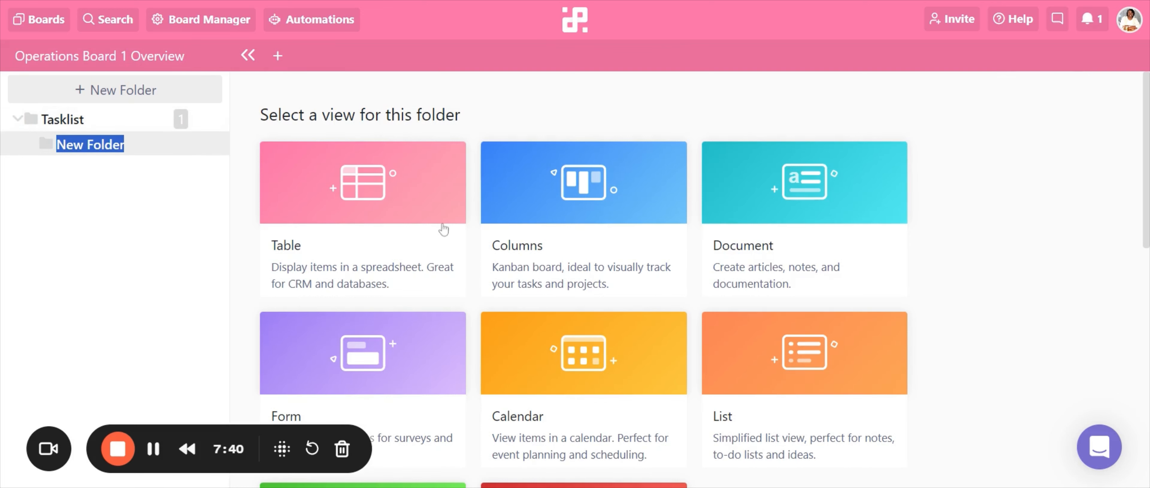
left_click(539, 192)
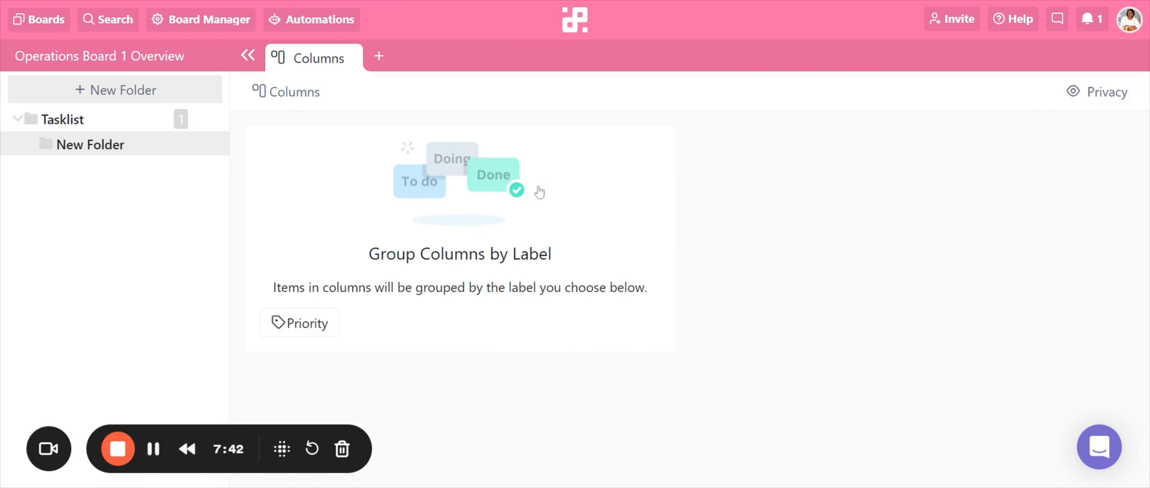
left_click(318, 332)
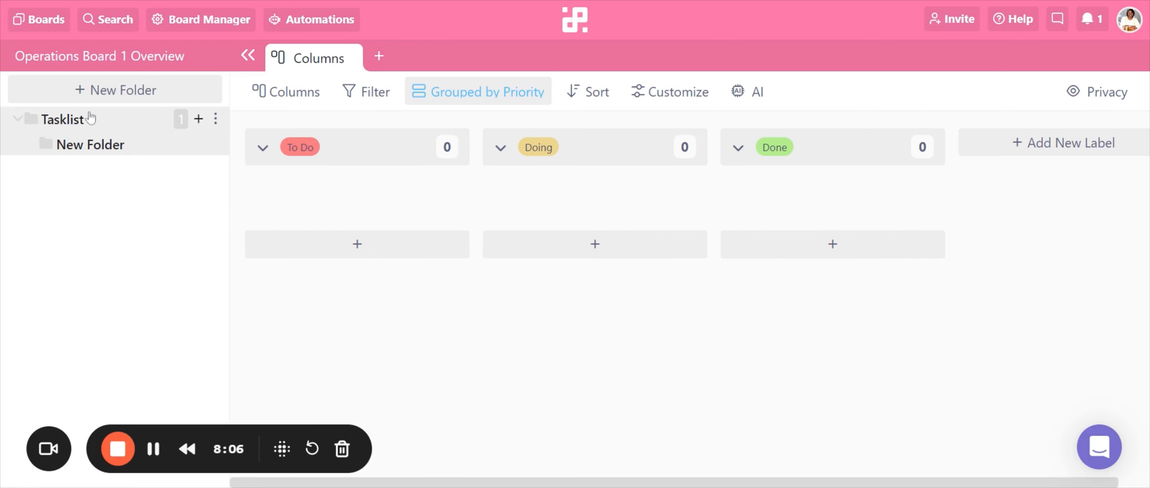
Step: Create a new top-level folder with a Table view and open that view's options
left_click(91, 91)
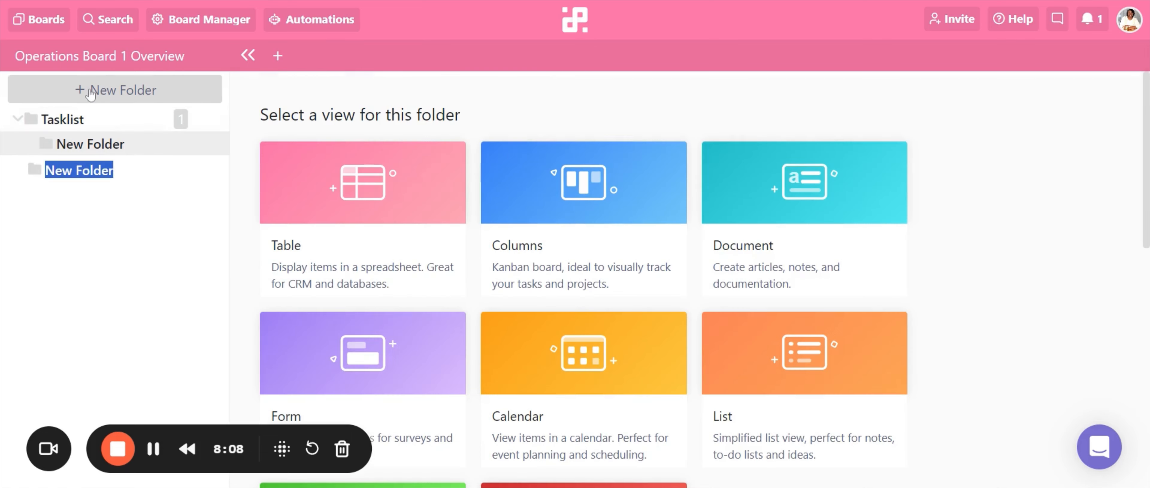
left_click(368, 211)
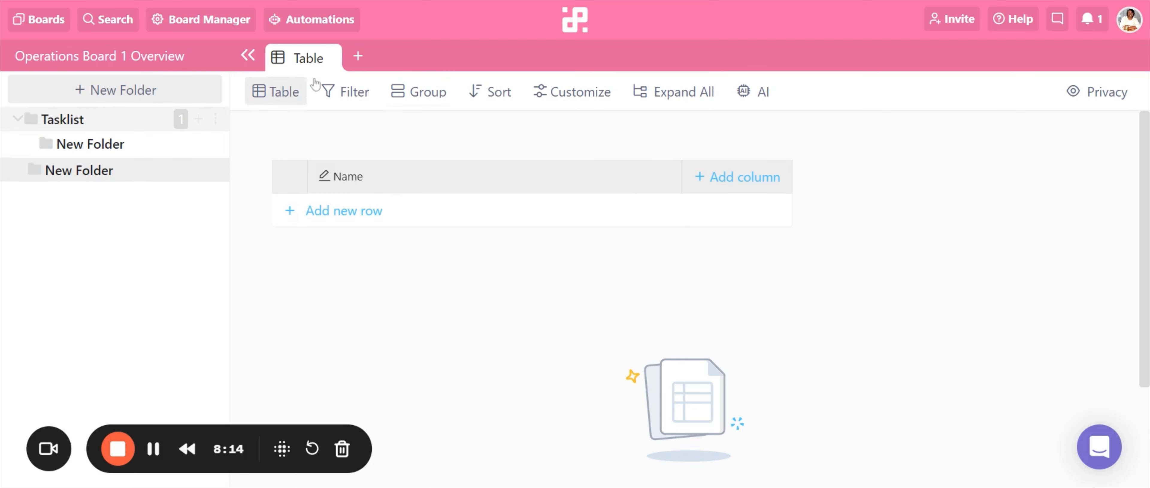
left_click(331, 58)
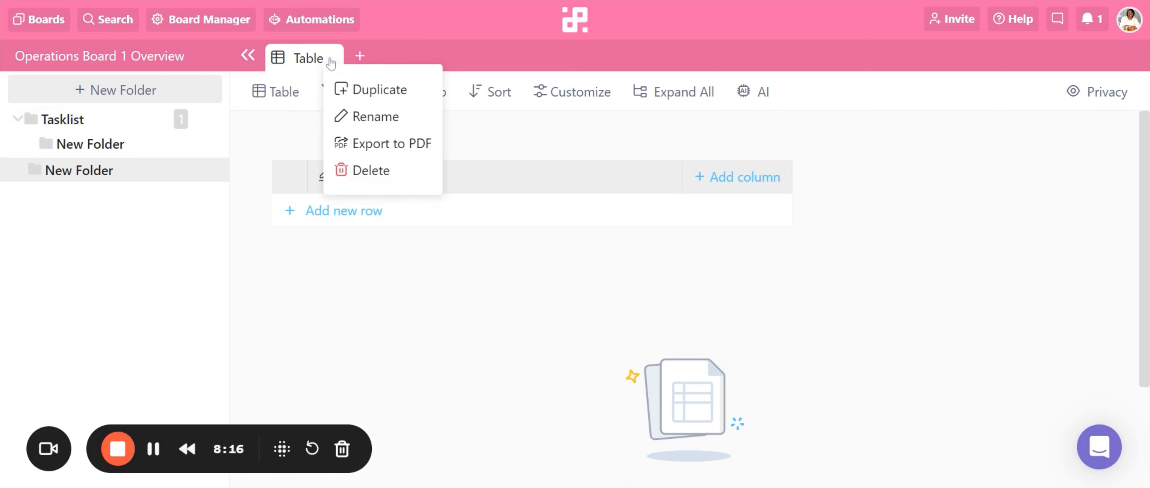